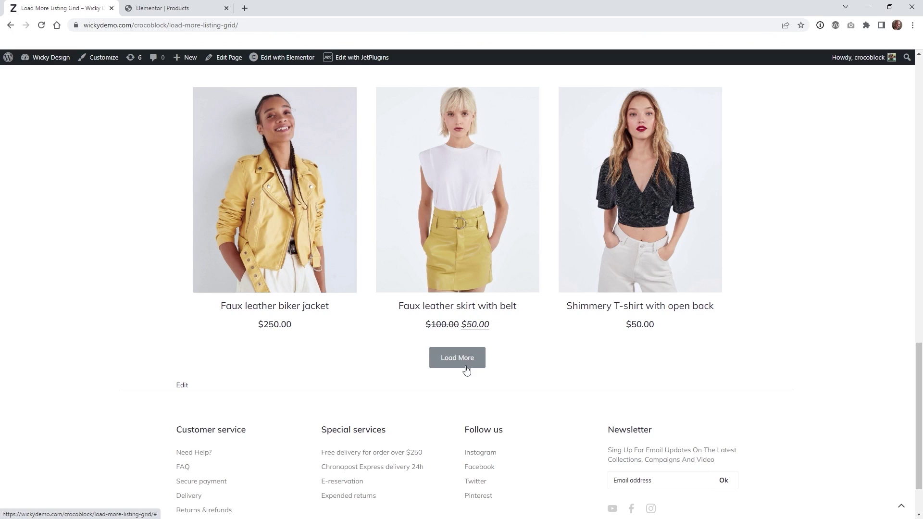
Open the JetEngine listing items page in the site's WordPress admin
click(172, 3)
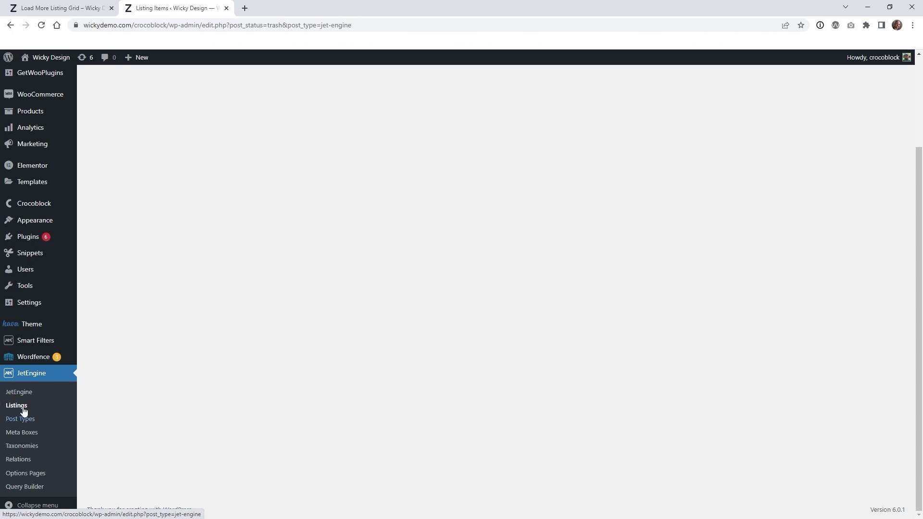
scroll(139, 399, up, 2)
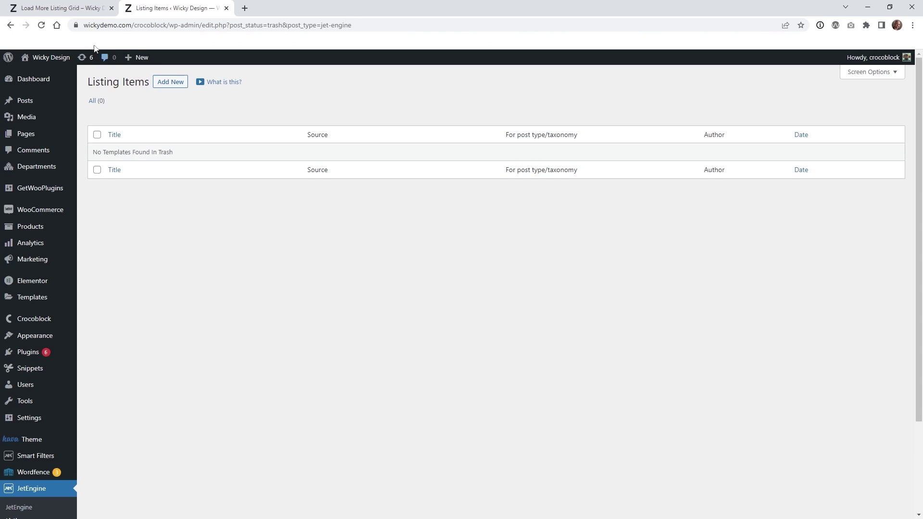
Examine the image, title and price of the product cards on the live Load More Listing Grid page
click(73, 6)
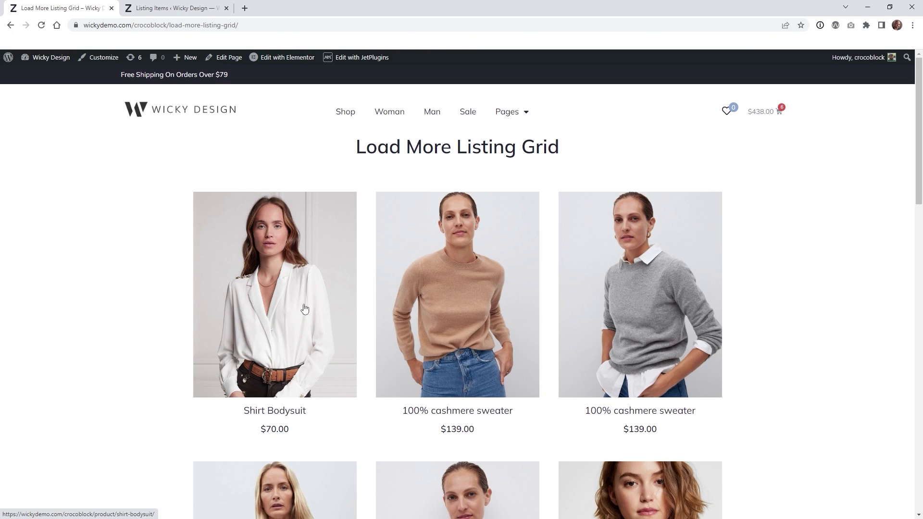
drag(256, 411, 295, 433)
scroll(355, 335, down, 4)
scroll(355, 336, down, 4)
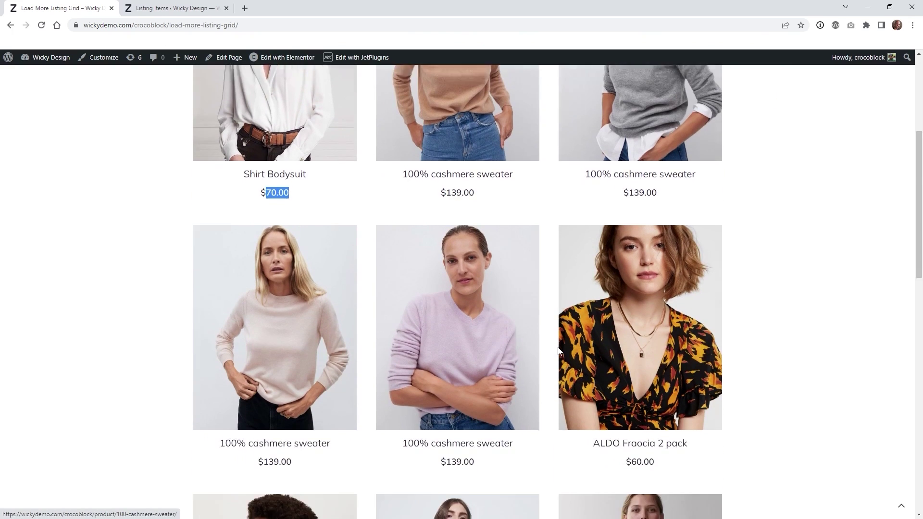
scroll(337, 278, up, 7)
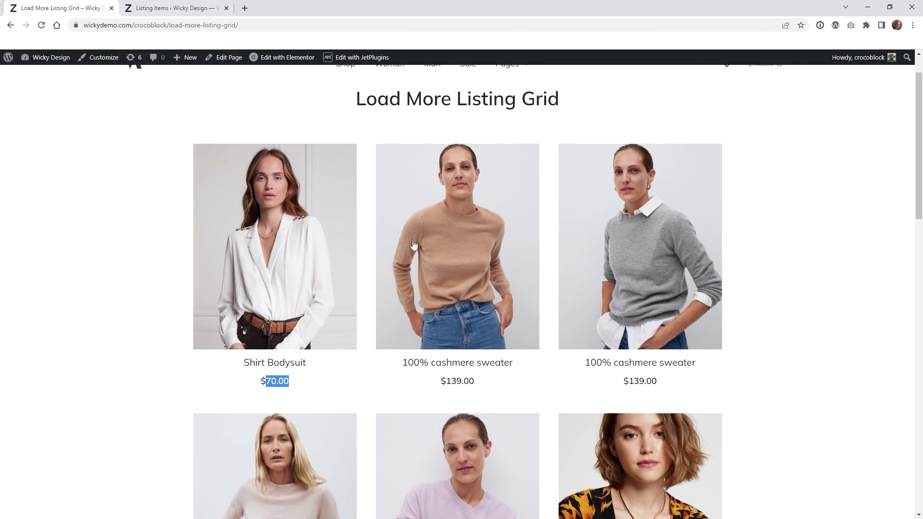
Start a new JetEngine listing item with Posts as its source and Products as its post type
click(171, 8)
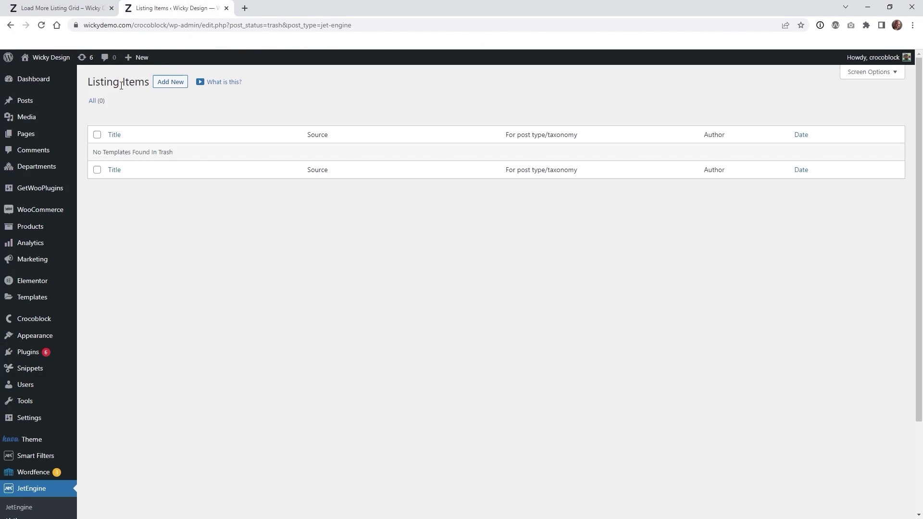
click(172, 86)
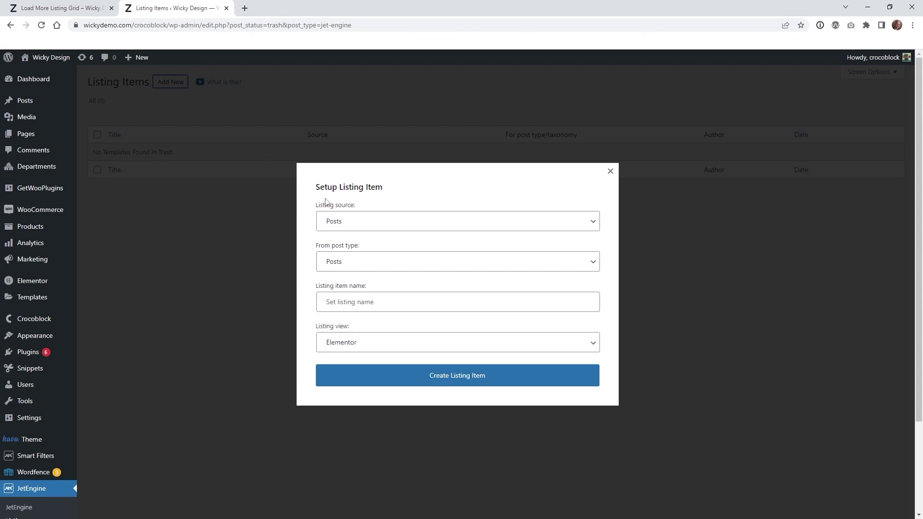
click(353, 227)
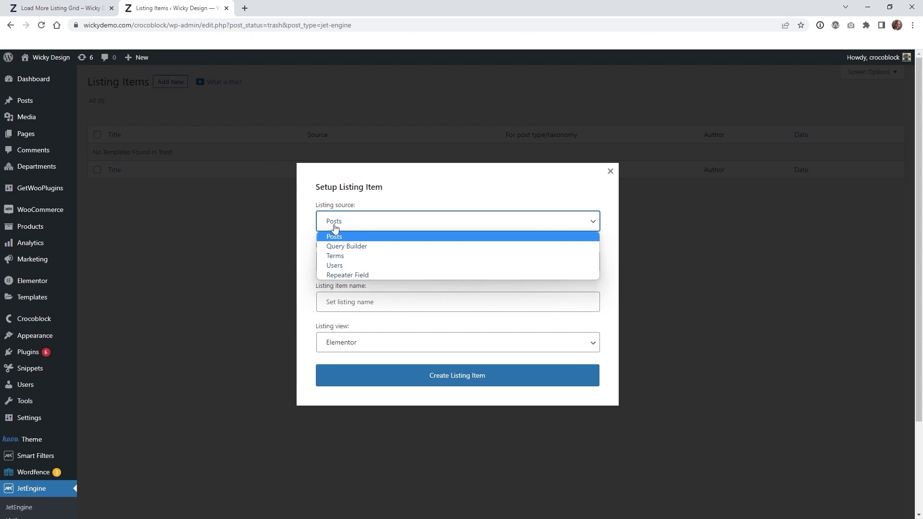
click(340, 226)
click(357, 264)
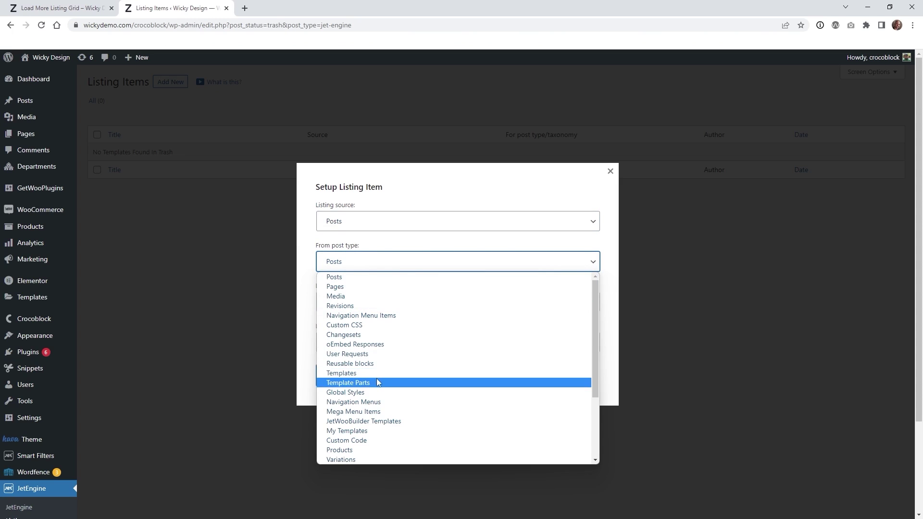
scroll(377, 380, down, 2)
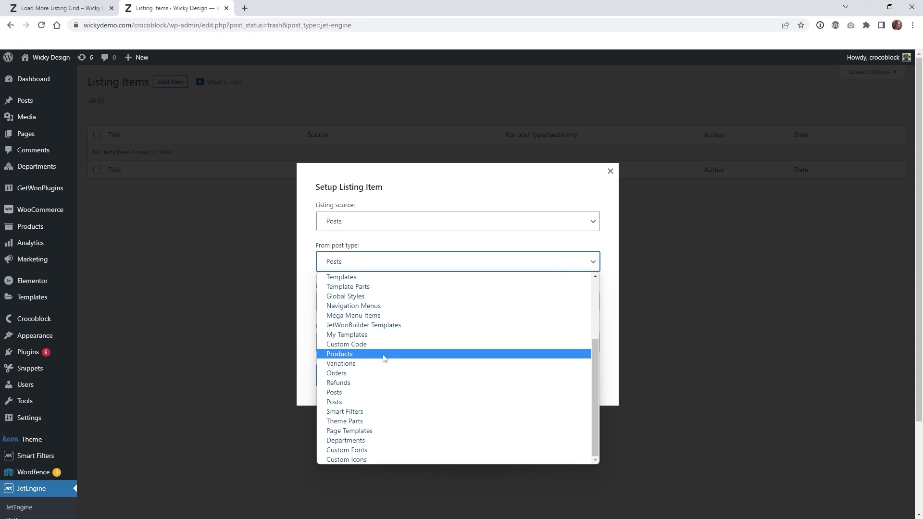
scroll(385, 357, up, 2)
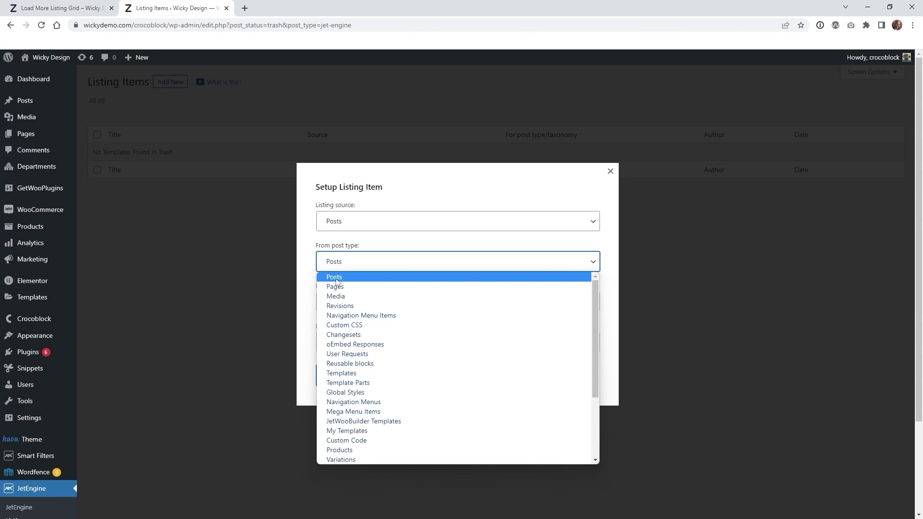
scroll(380, 337, down, 3)
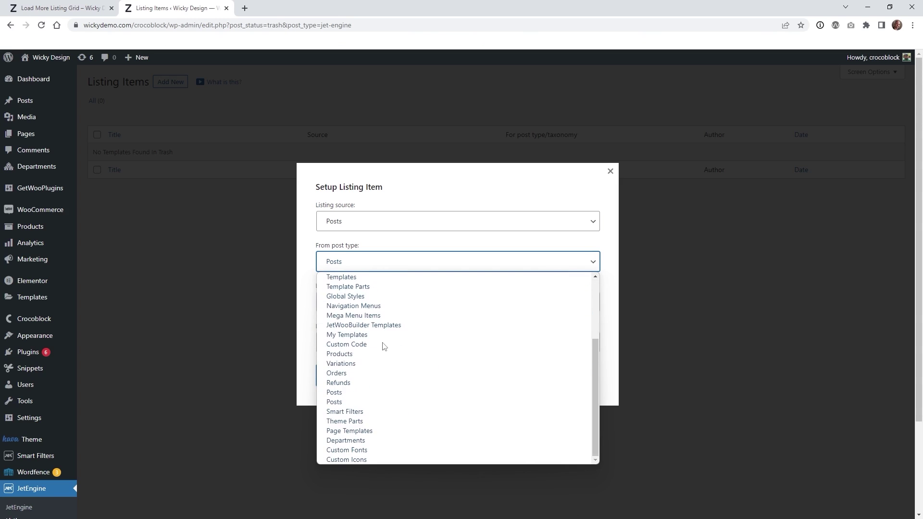
click(358, 353)
Name the listing item "Products Grid" and create it with the Elementor listing view
click(365, 301)
text(Products Grid)
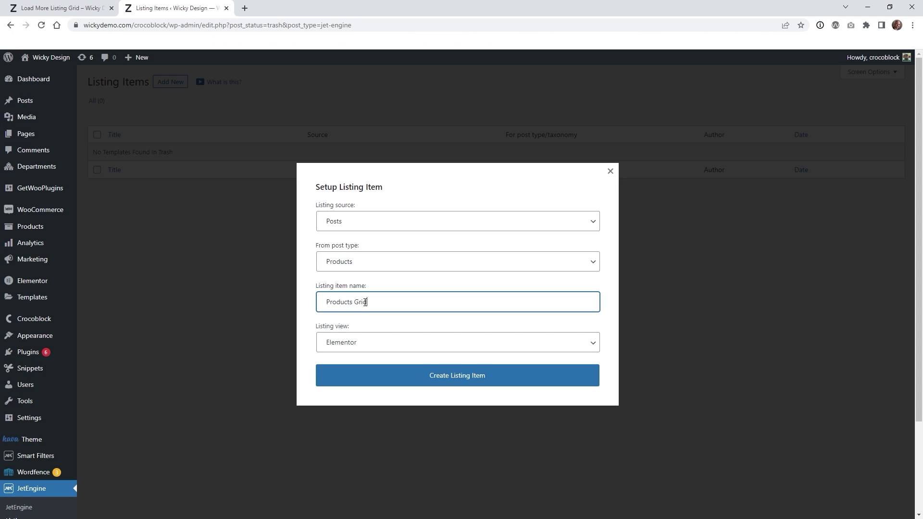
click(381, 381)
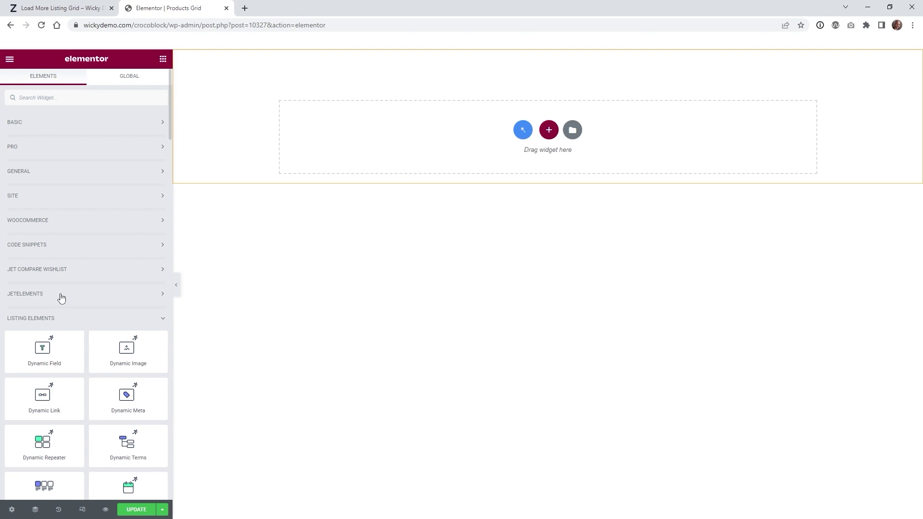
Add a Dynamic Image widget to the empty listing template and align it to the center
scroll(83, 207, down, 2)
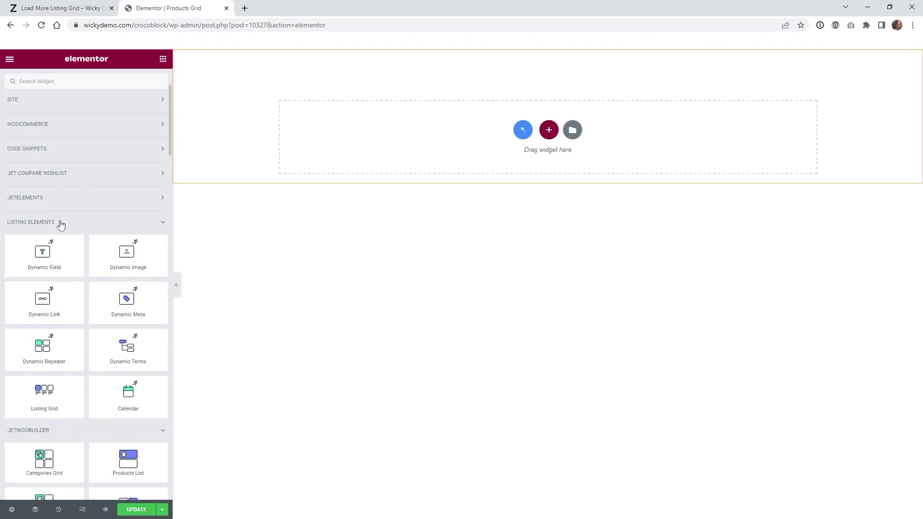
click(13, 225)
click(25, 225)
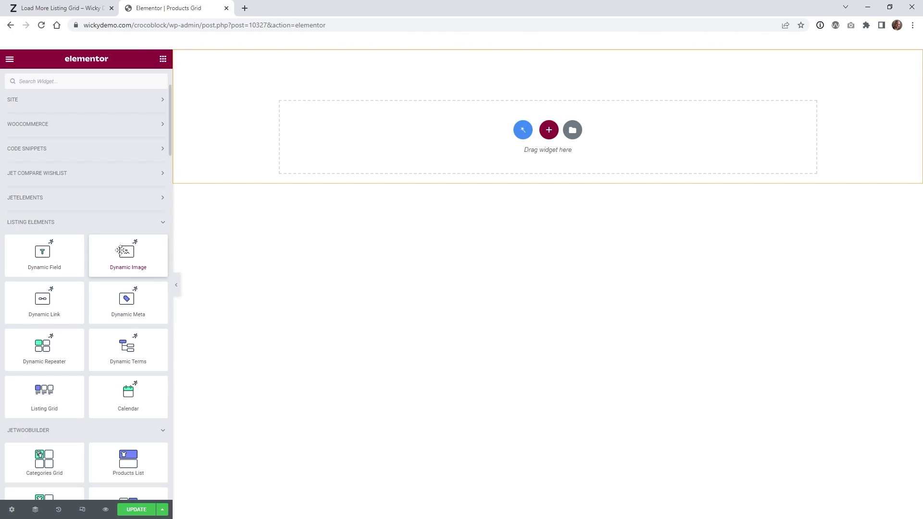
drag(122, 251, 373, 131)
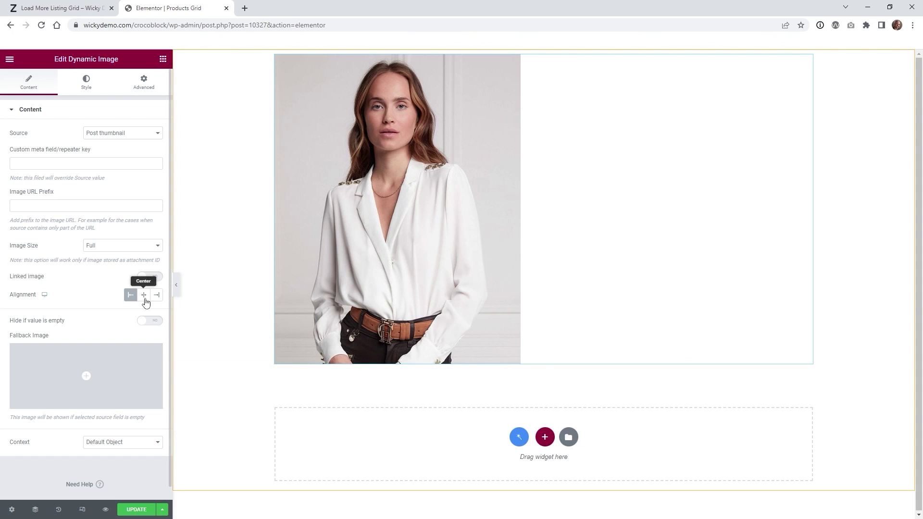
click(144, 295)
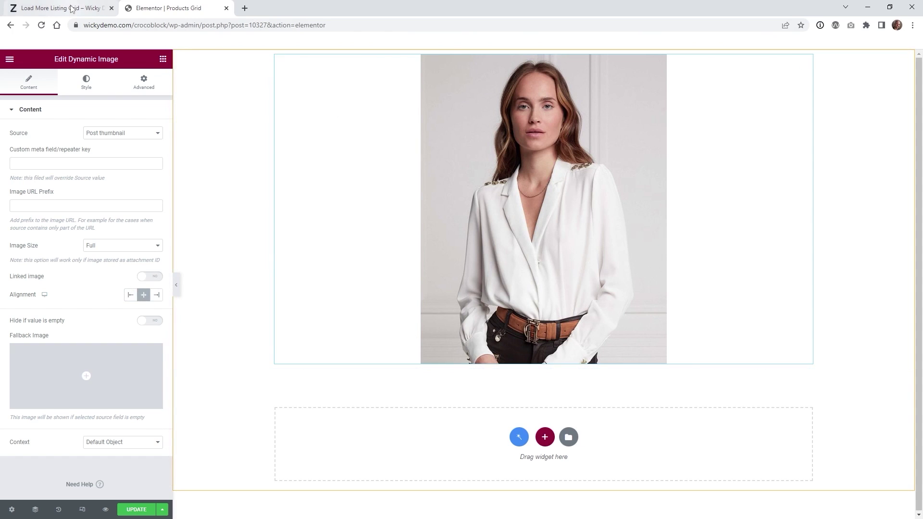
Check the product card layout on the live grid page and add a Dynamic Field widget below the product image
click(71, 9)
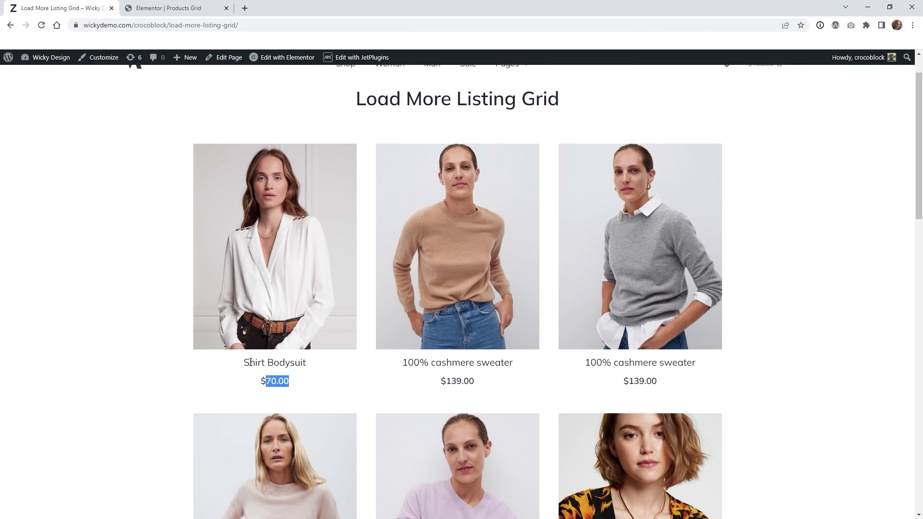
click(178, 8)
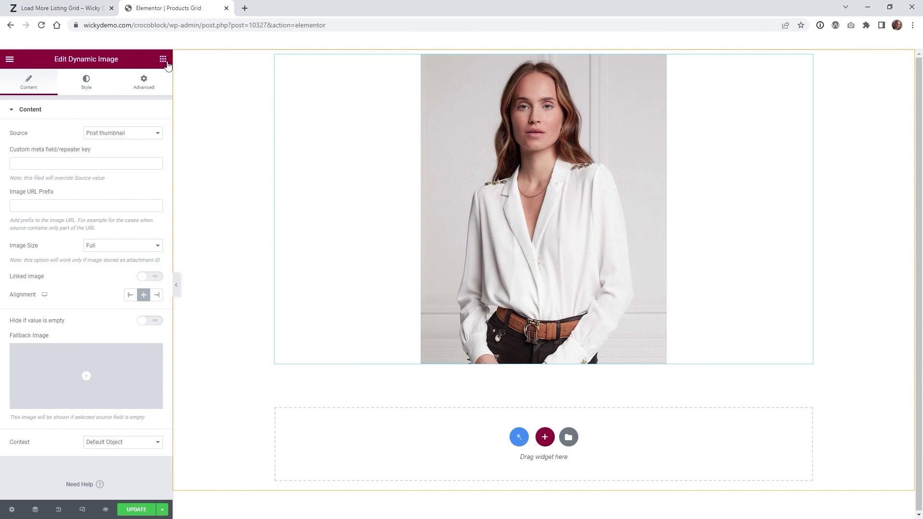
click(163, 58)
scroll(58, 308, down, 1)
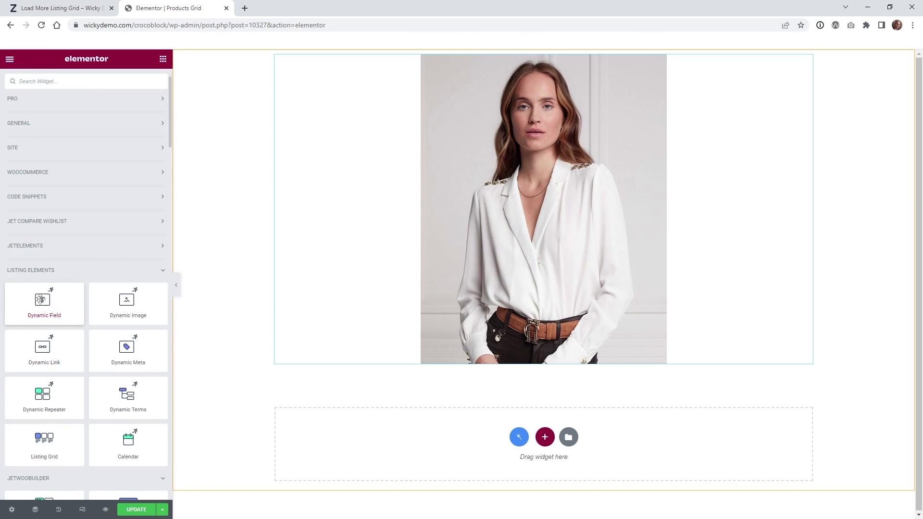
drag(40, 300, 515, 354)
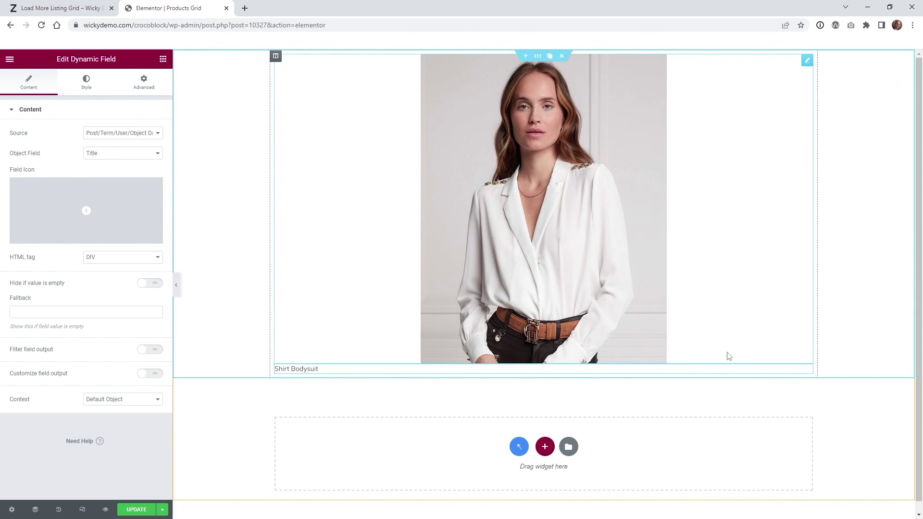
mouse_move(810, 372)
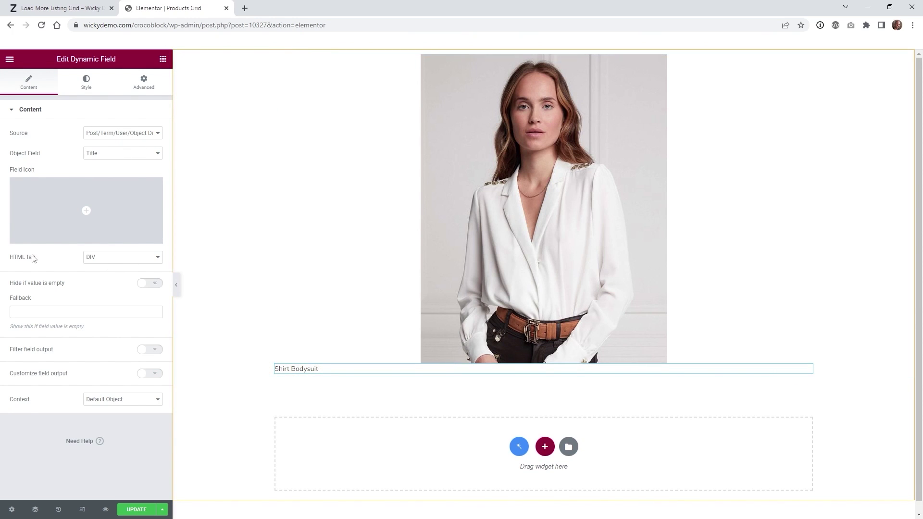
Center the product title field's widget items and set its HTML tag to H3
click(85, 83)
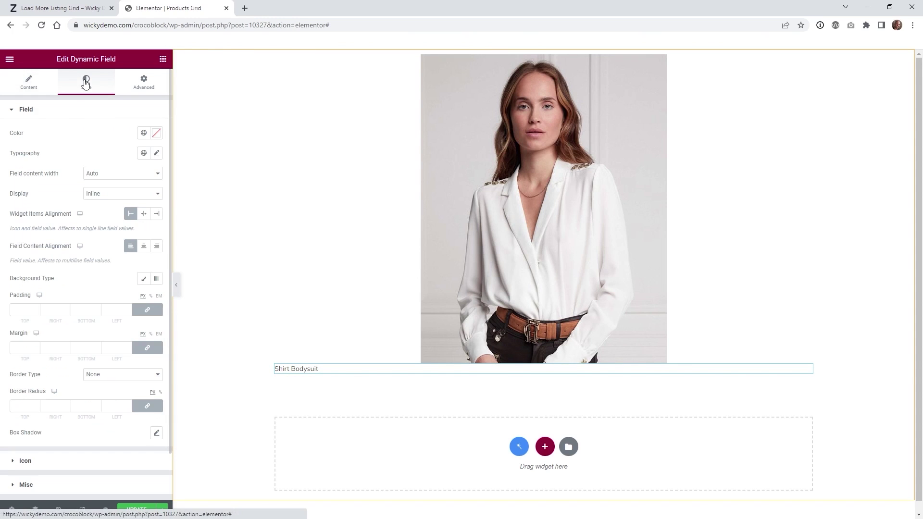
click(145, 214)
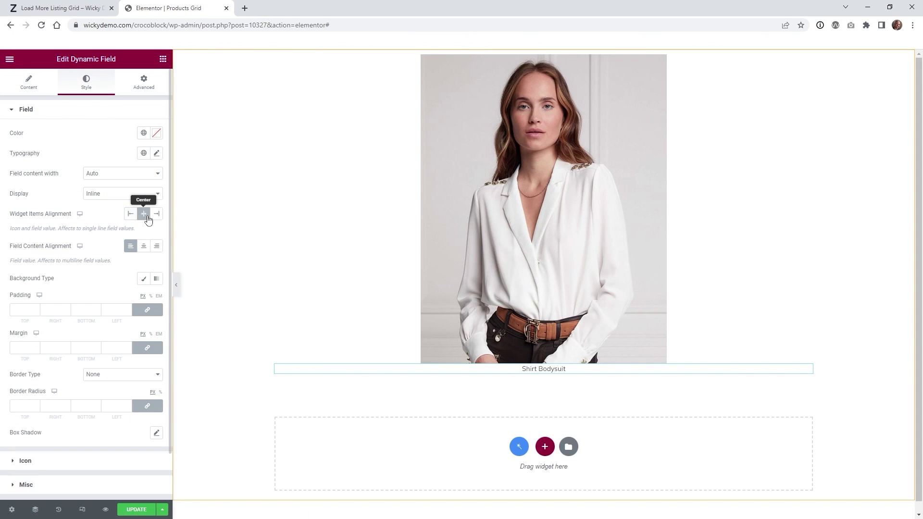
click(30, 81)
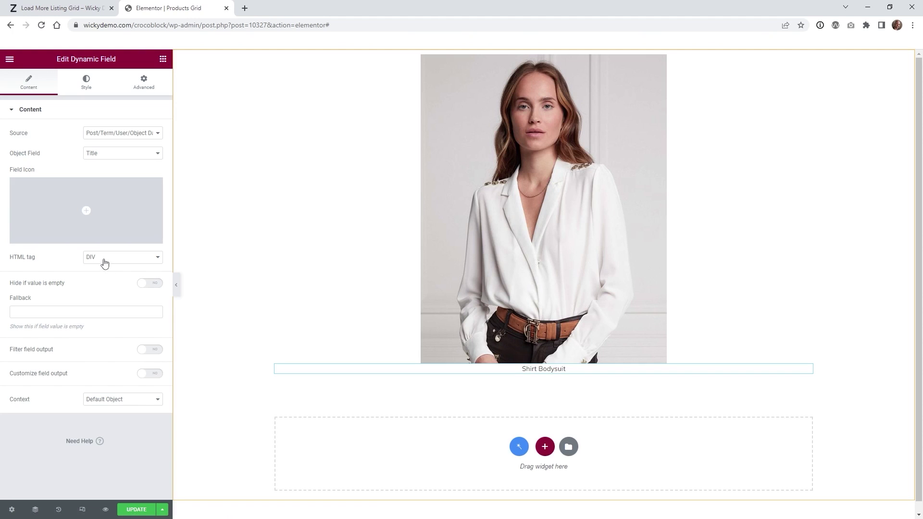
click(103, 259)
click(105, 291)
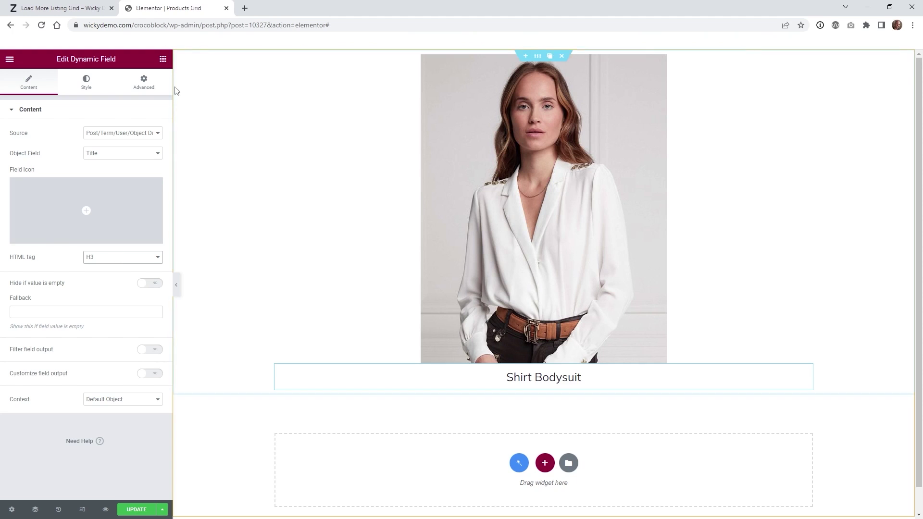
Add a second Dynamic Field below the title and set its object field to WooCommerce's Price HTML String
click(163, 59)
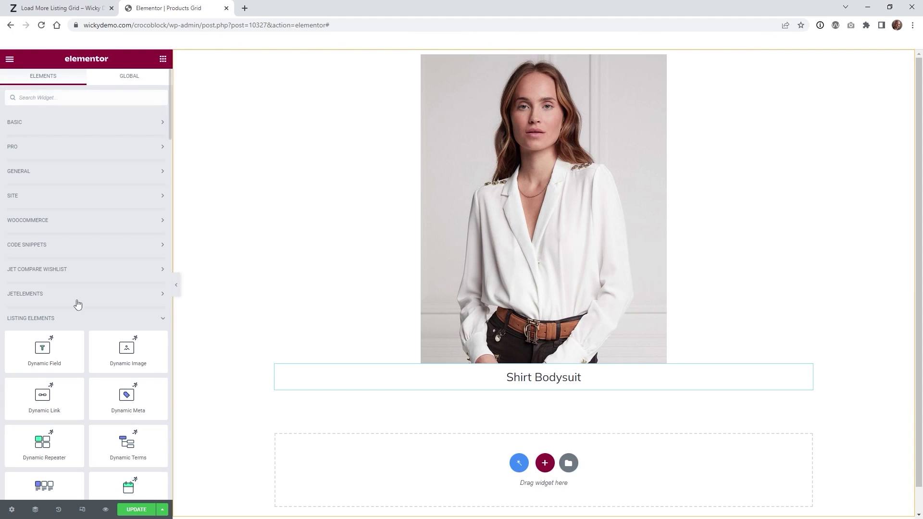
drag(40, 350, 538, 392)
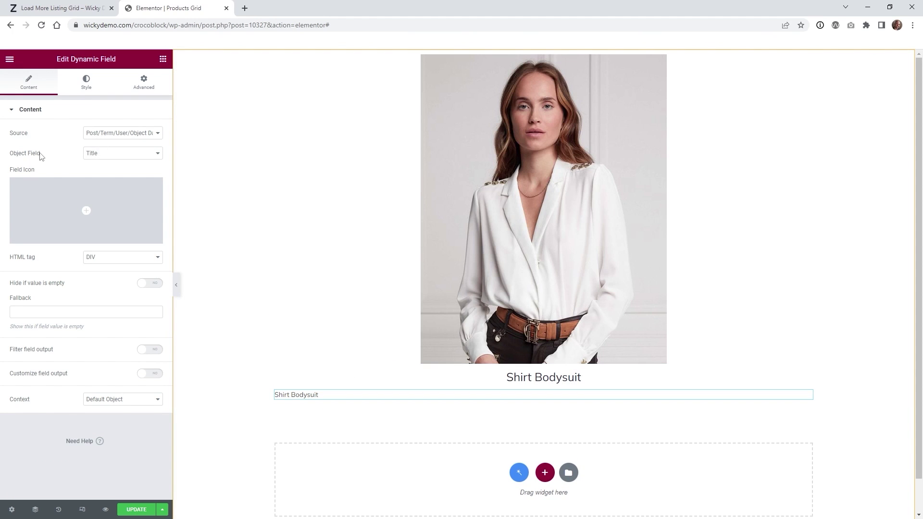
click(110, 137)
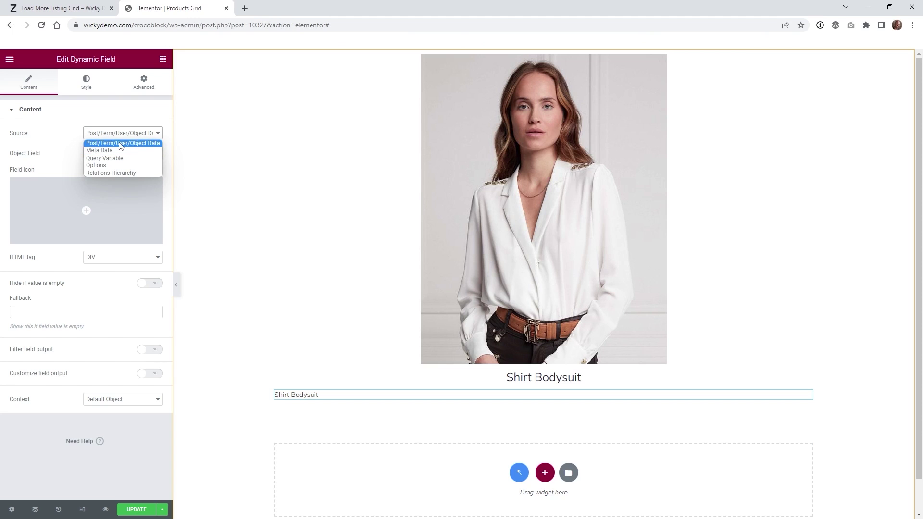
click(58, 144)
click(122, 154)
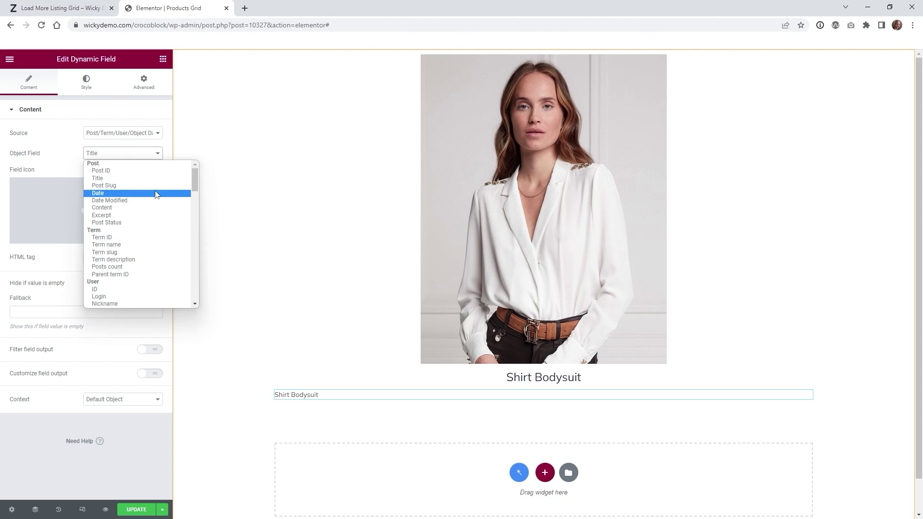
drag(195, 188, 194, 226)
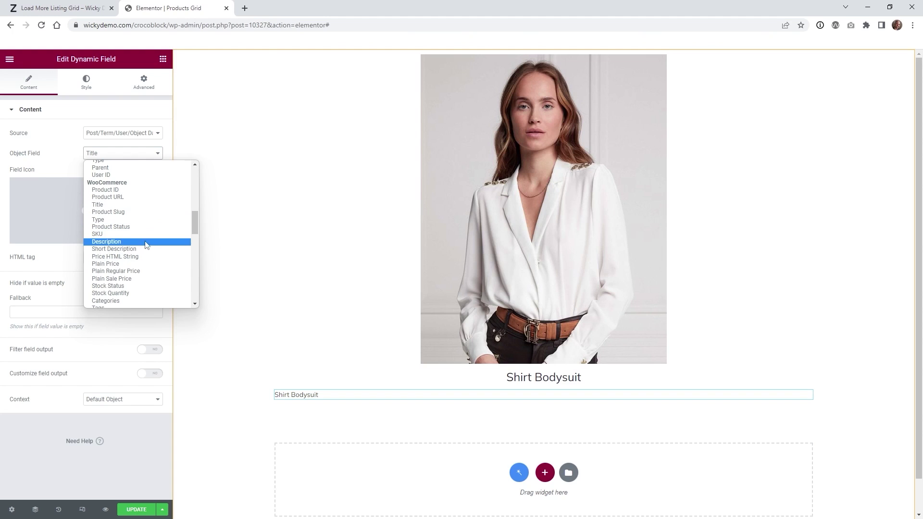
click(123, 258)
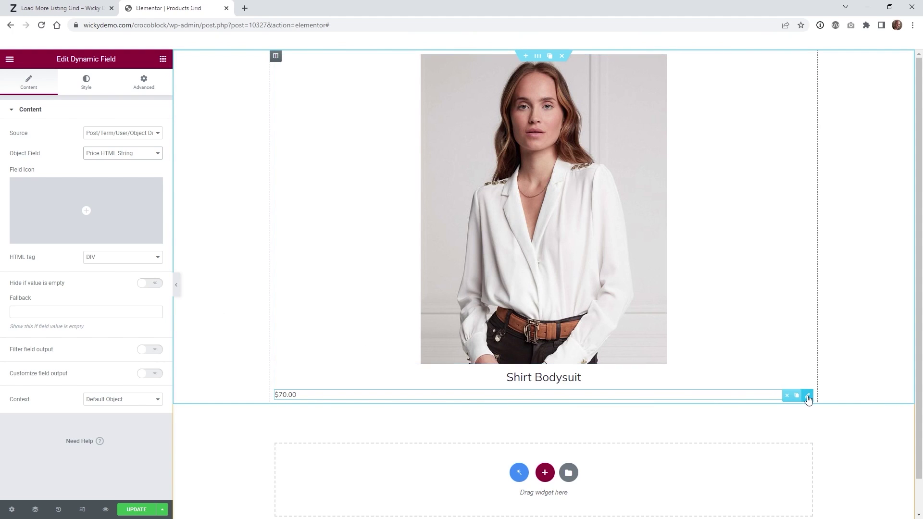
Set the price field's HTML tag to H4
click(109, 263)
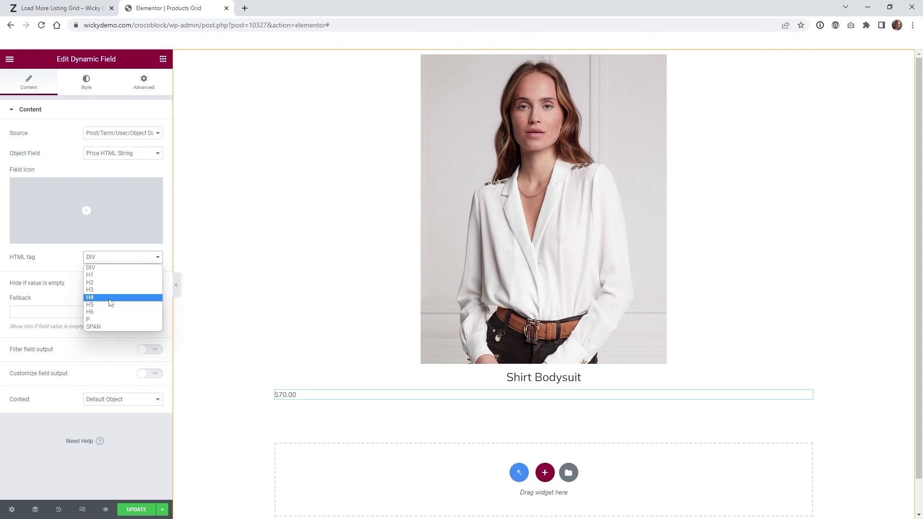
click(111, 302)
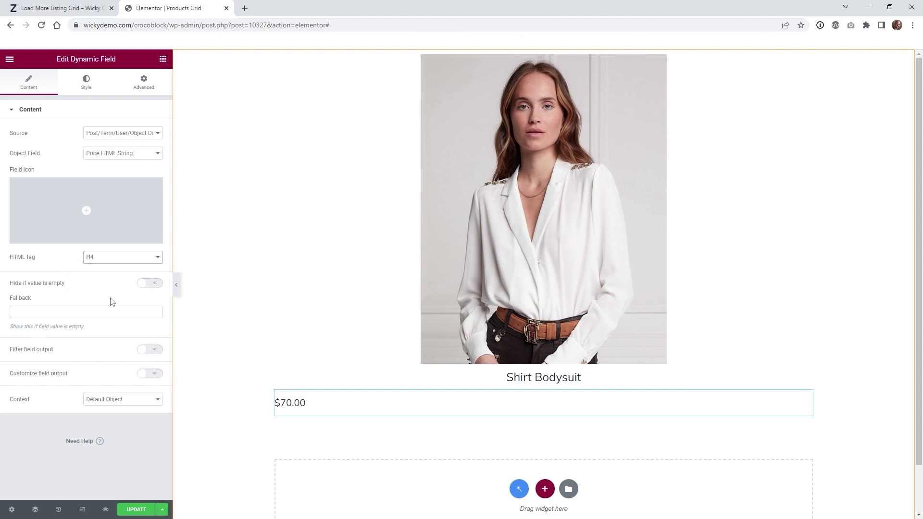
Center the price field's widget items
click(87, 85)
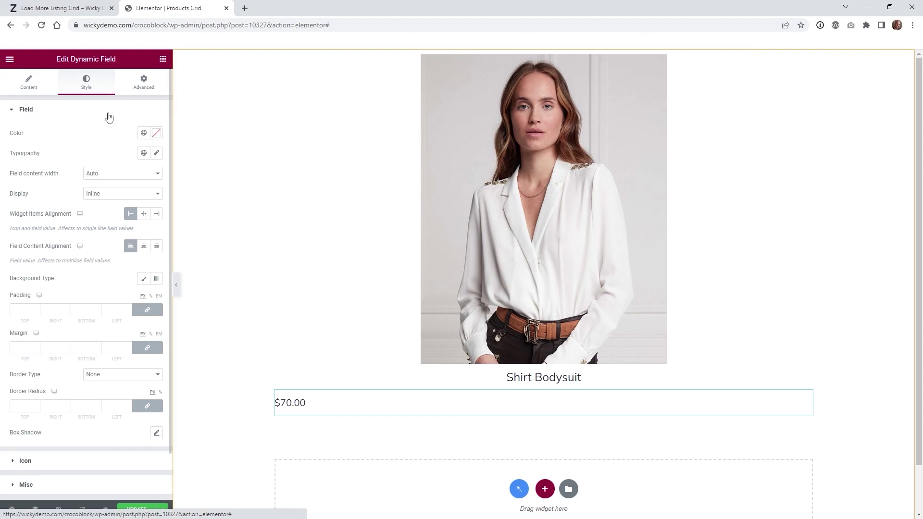
click(144, 213)
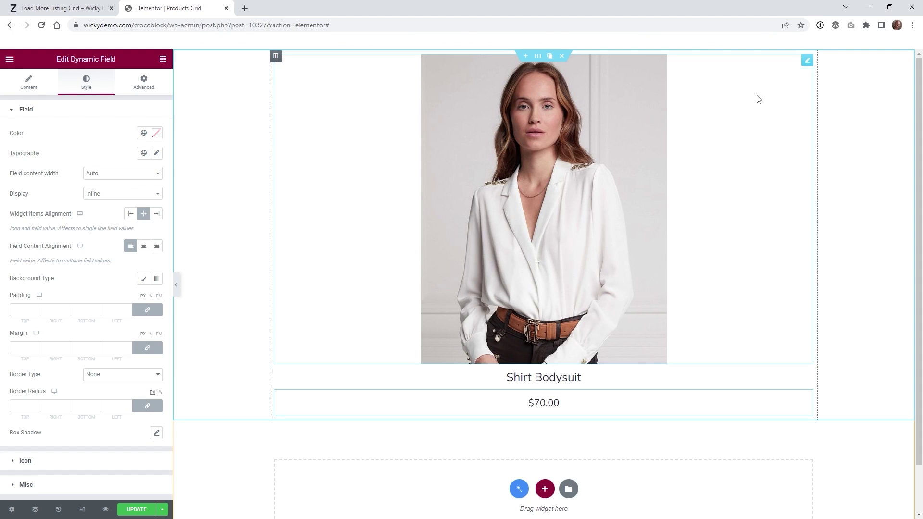
Turn the product image into a linked image with Permalink as the link source and update the listing template
click(806, 66)
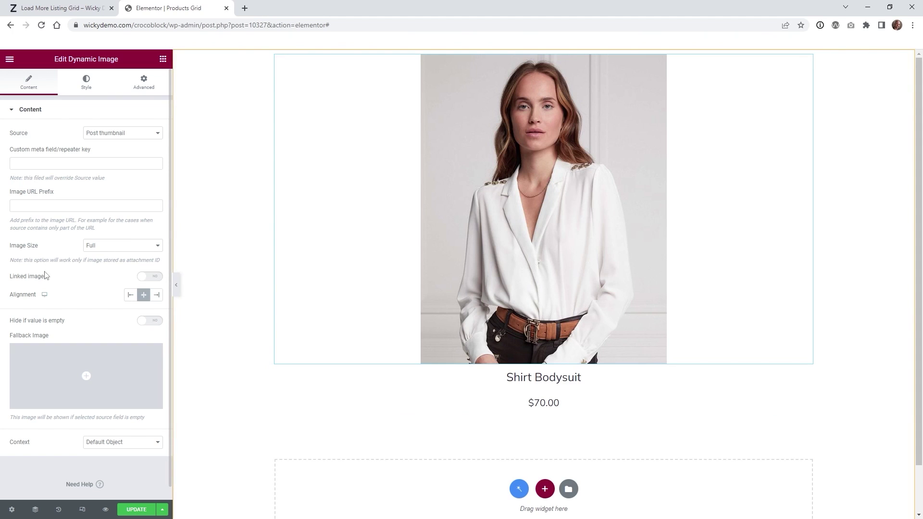
click(157, 277)
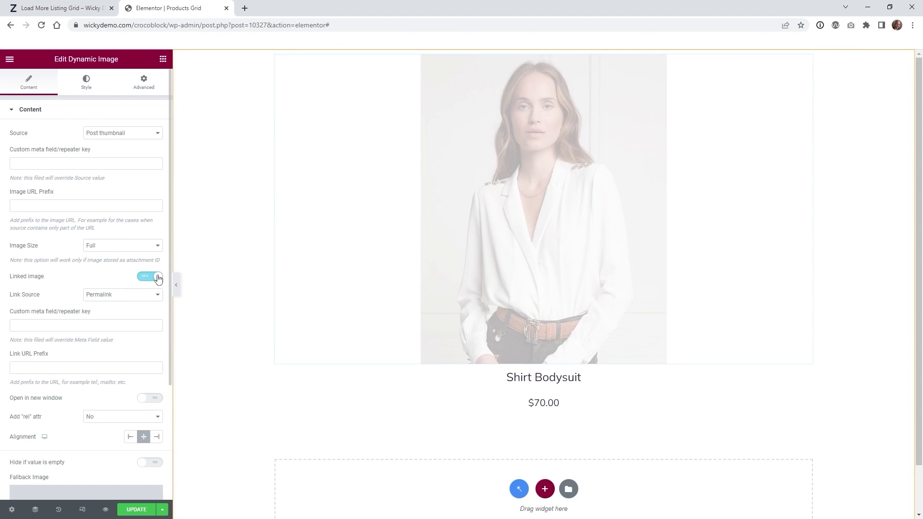
click(107, 296)
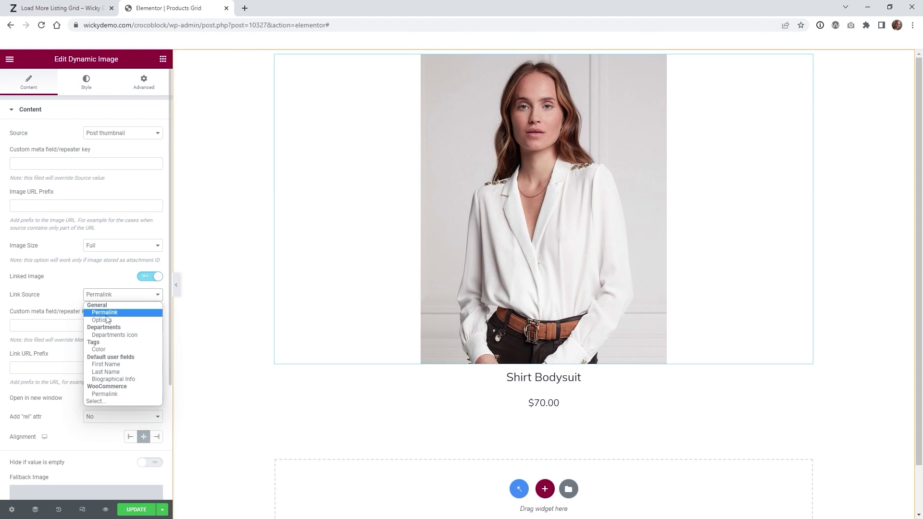
click(113, 313)
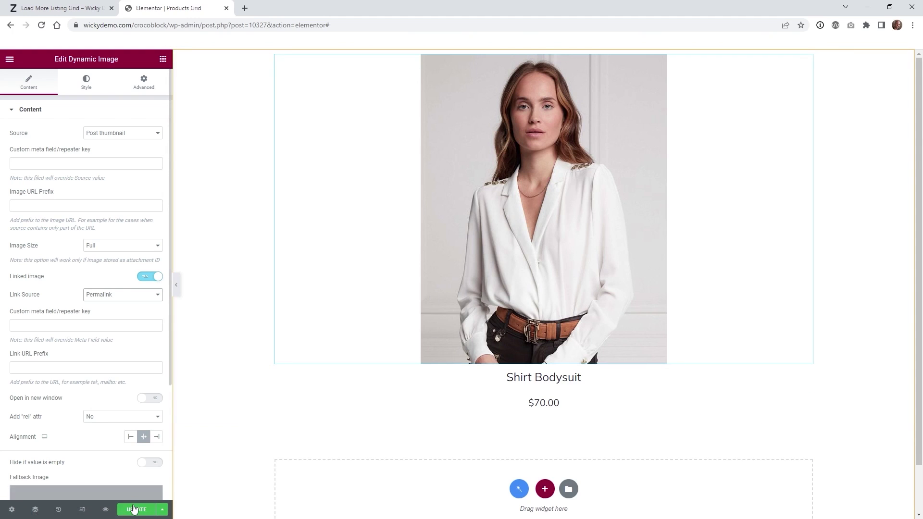
click(134, 512)
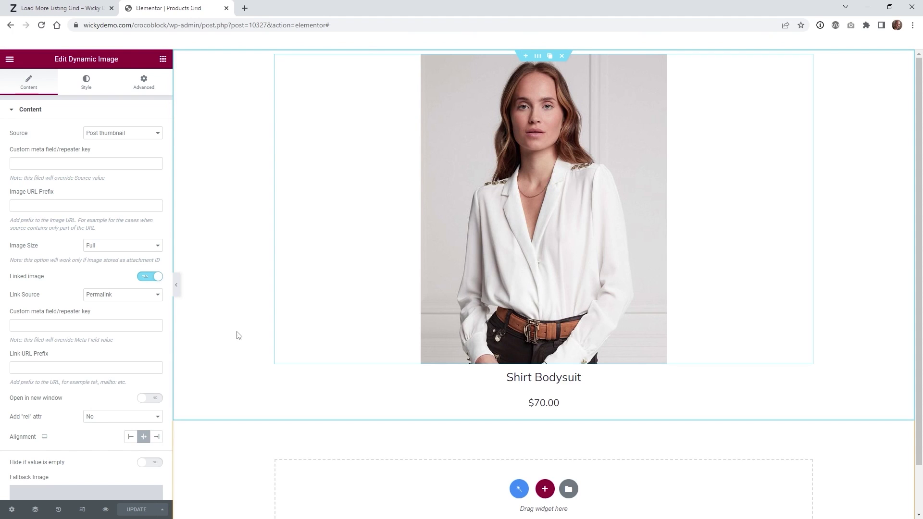
Switch to editing the Load More Listing Grid page and add a Listing Grid widget to the empty section under the title
key(ctrl+Tab)
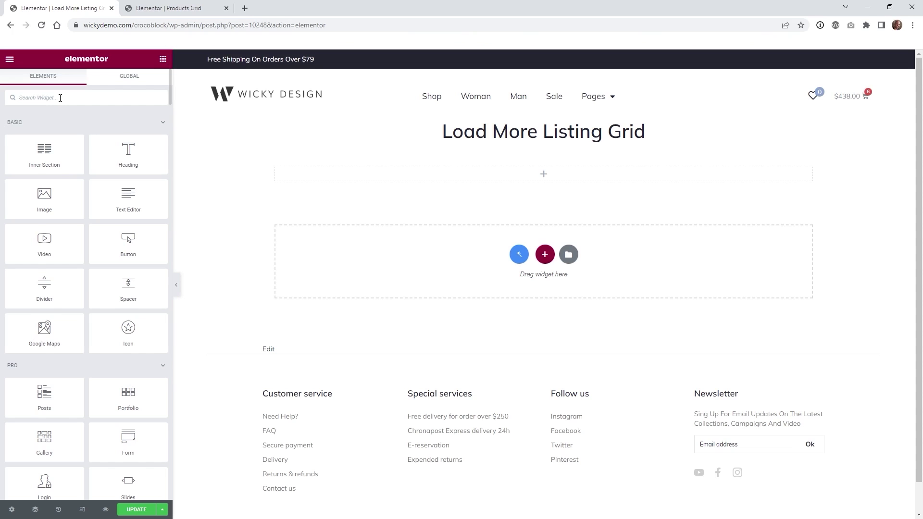
text(list)
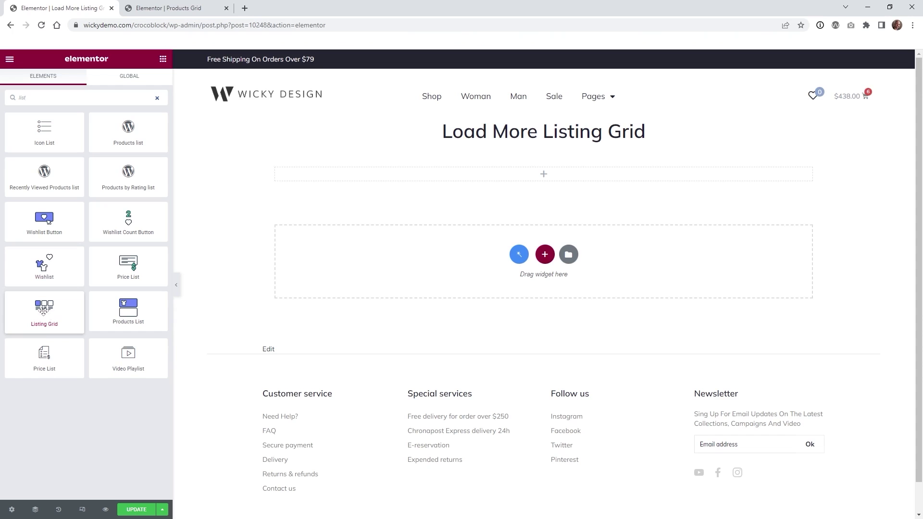
drag(43, 310, 399, 173)
Set the Listing Grid's listing to Products Grid and update the page
click(115, 133)
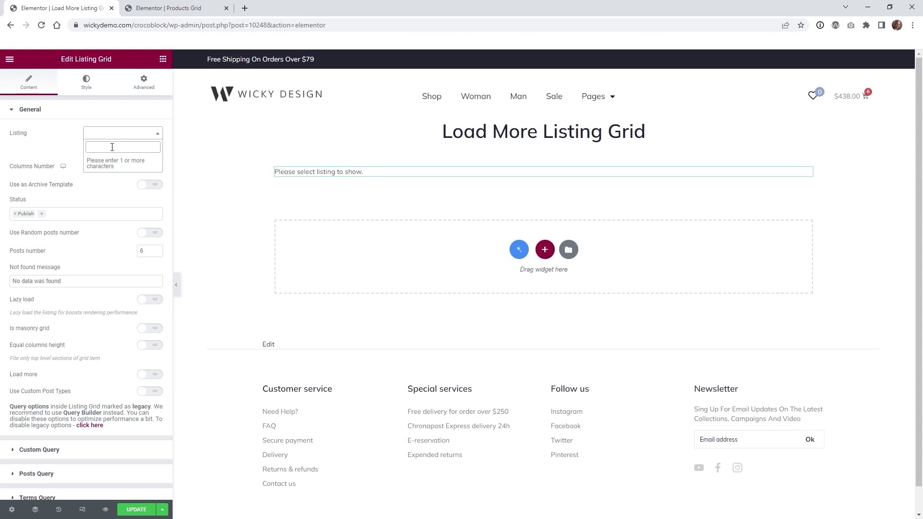
text(produc)
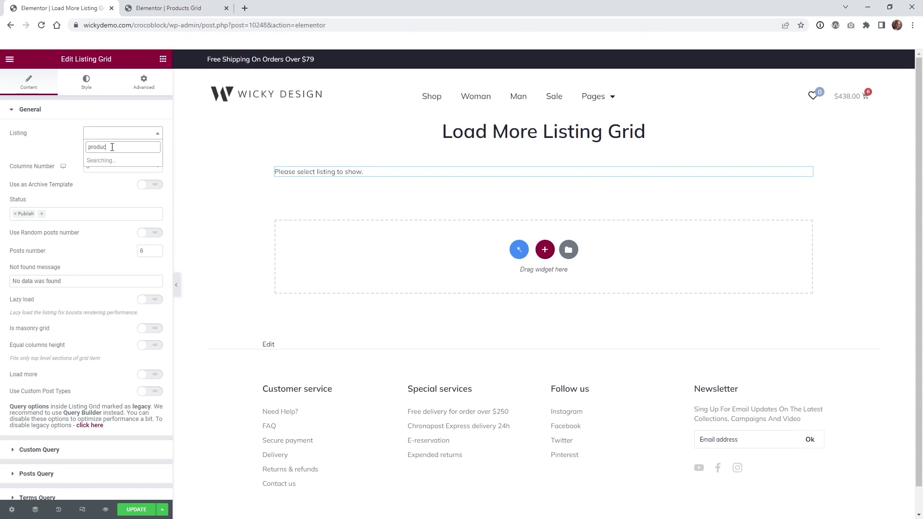
click(111, 161)
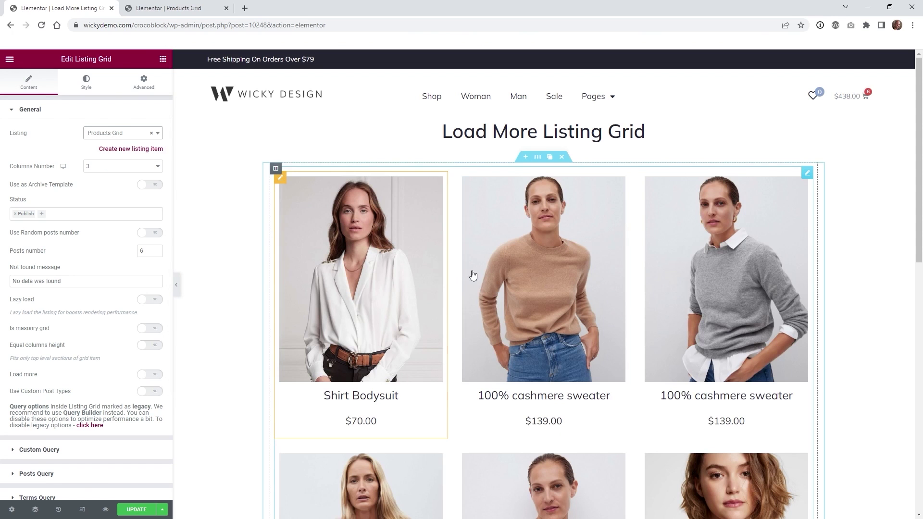
scroll(471, 274, down, 3)
scroll(471, 275, down, 4)
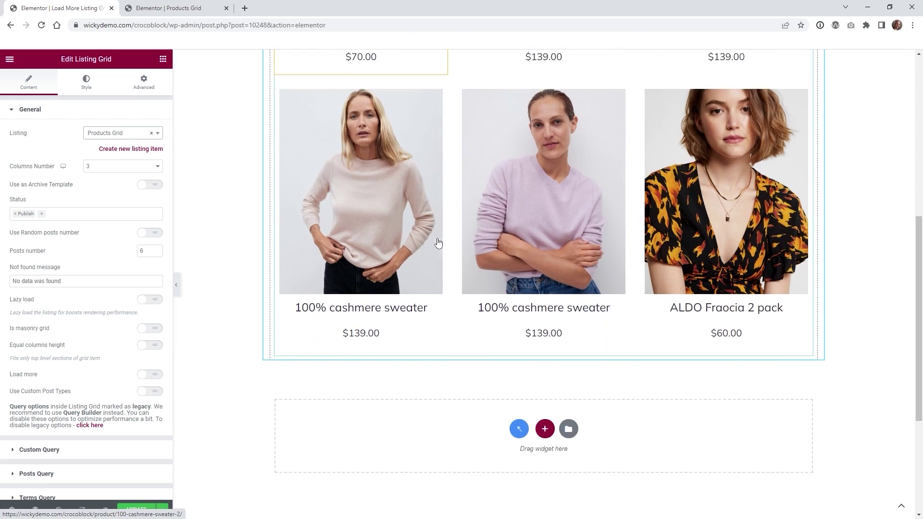
scroll(332, 264, up, 10)
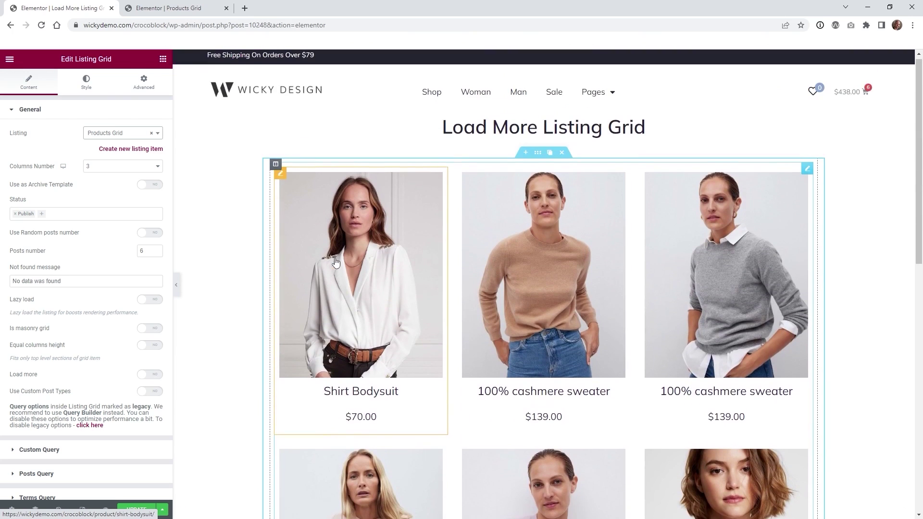
click(136, 509)
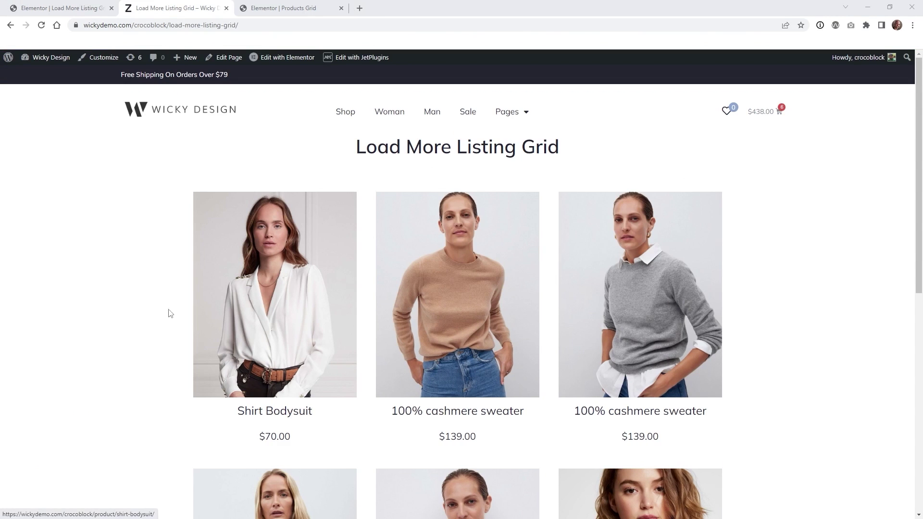
Check on the live grid page that the Shirt Bodysuit and grey cashmere sweater images link to their product pages
scroll(164, 310, down, 1)
scroll(157, 305, down, 5)
scroll(161, 300, up, 4)
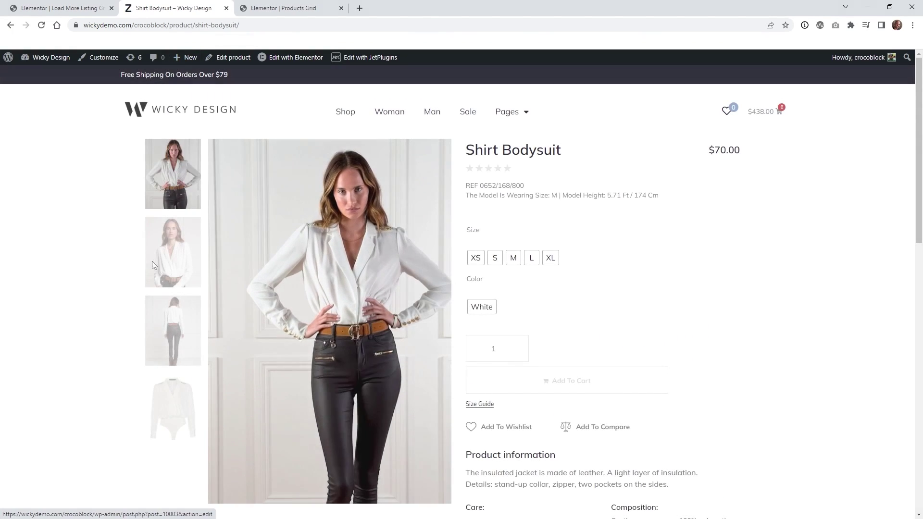
key(alt+Left)
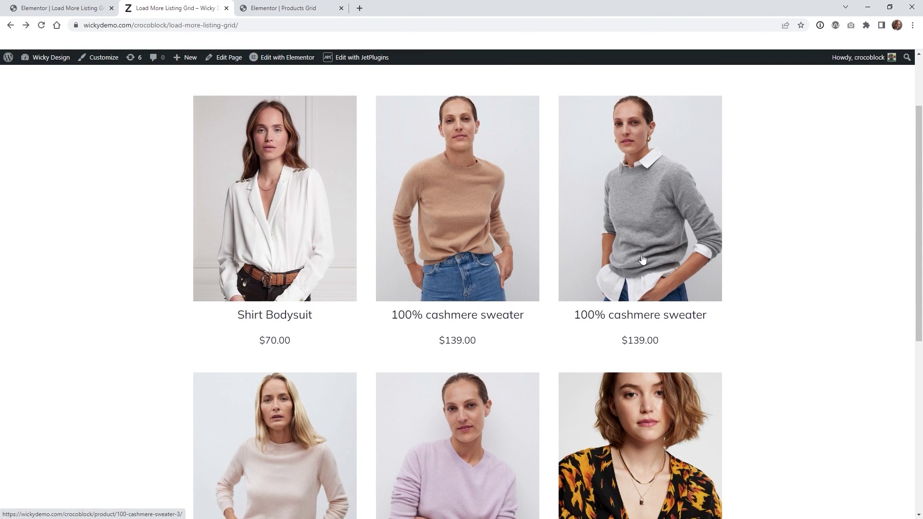
click(642, 259)
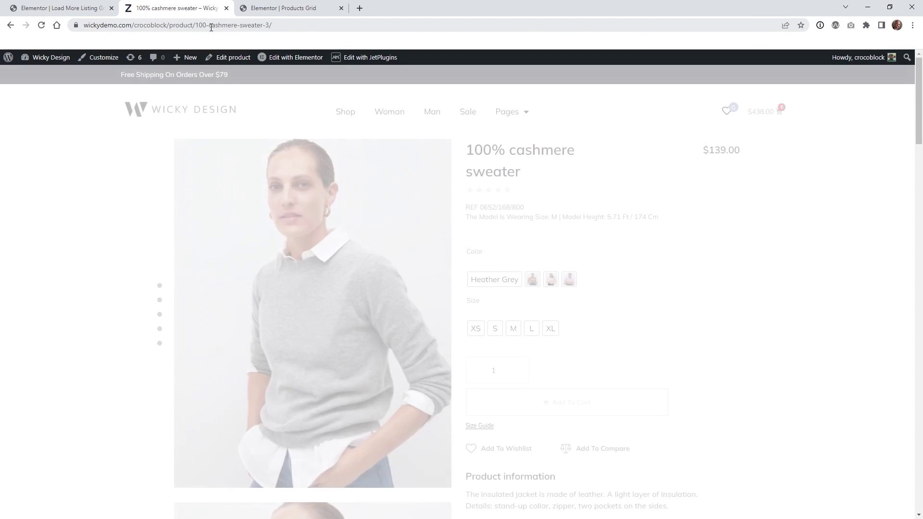
key(alt+Left)
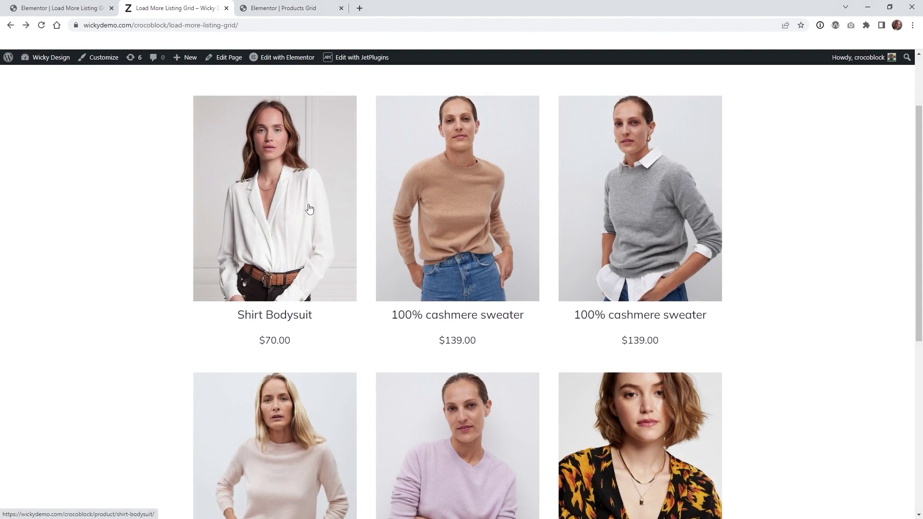
scroll(149, 189, up, 1)
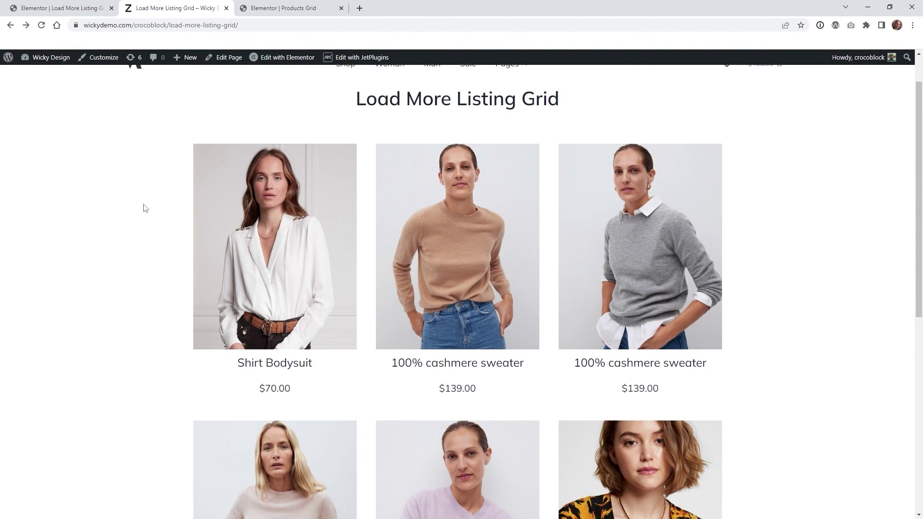
Return to the page editor and enable the Load more option on the Listing Grid
click(63, 8)
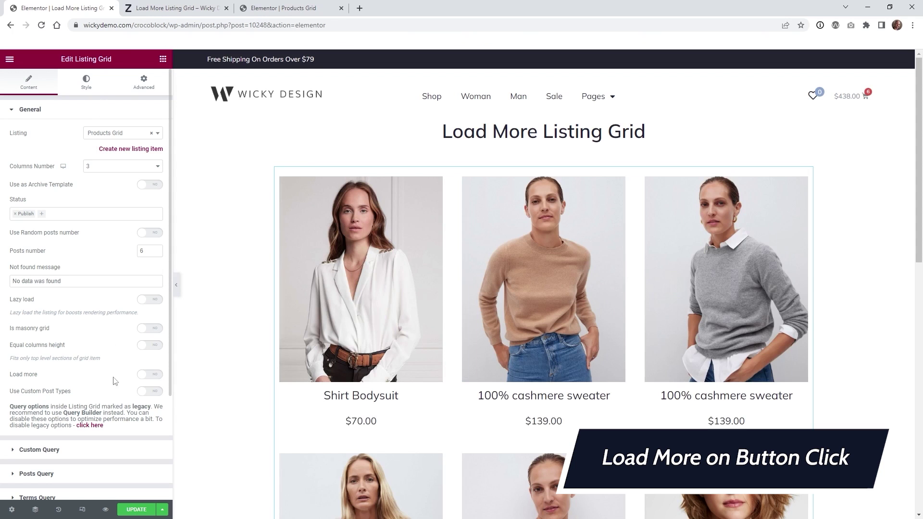
click(157, 375)
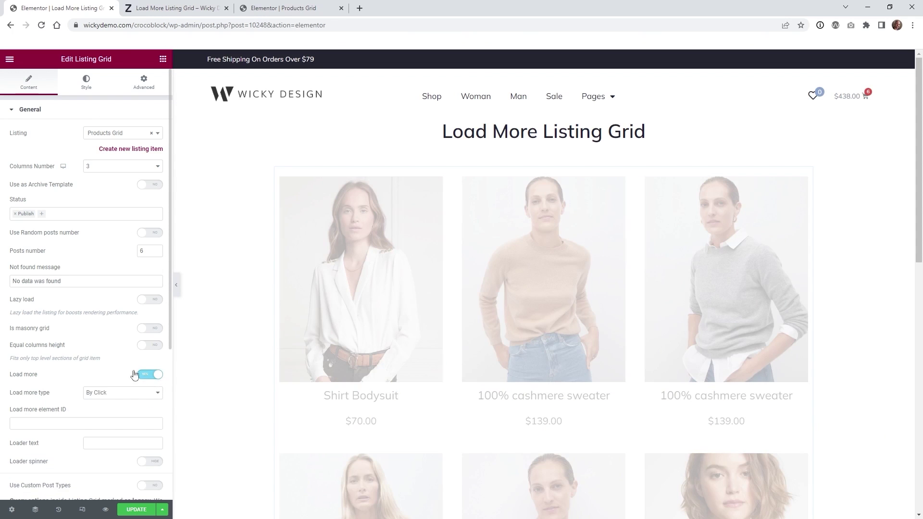
scroll(301, 365, down, 2)
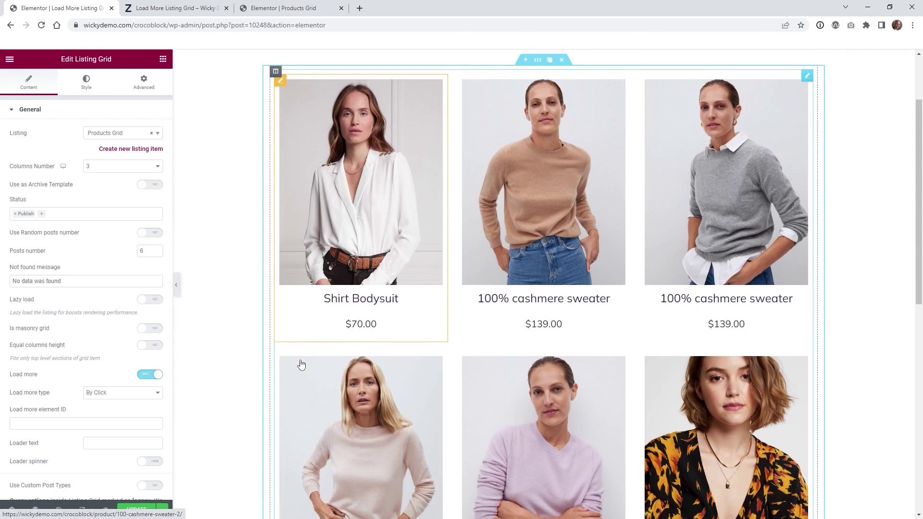
scroll(301, 365, down, 6)
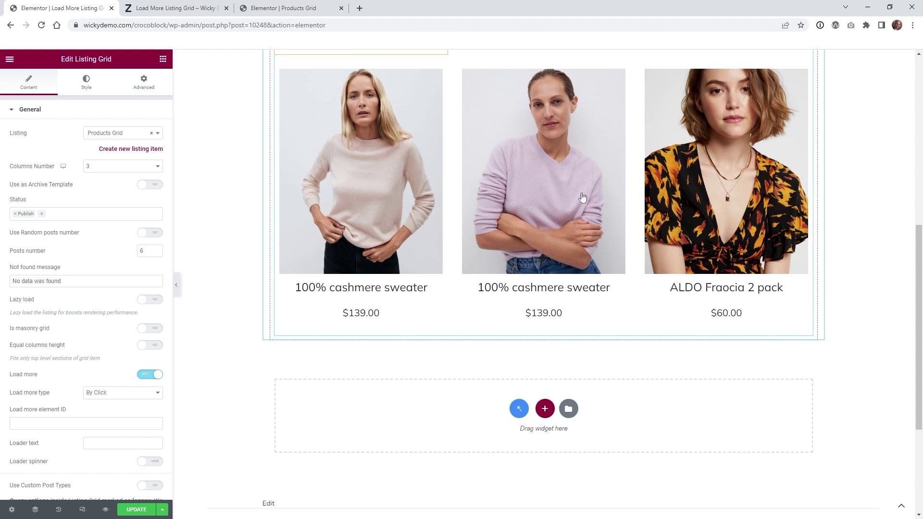
Set the Listing Grid's load more element ID to load_more and copy that ID
click(69, 423)
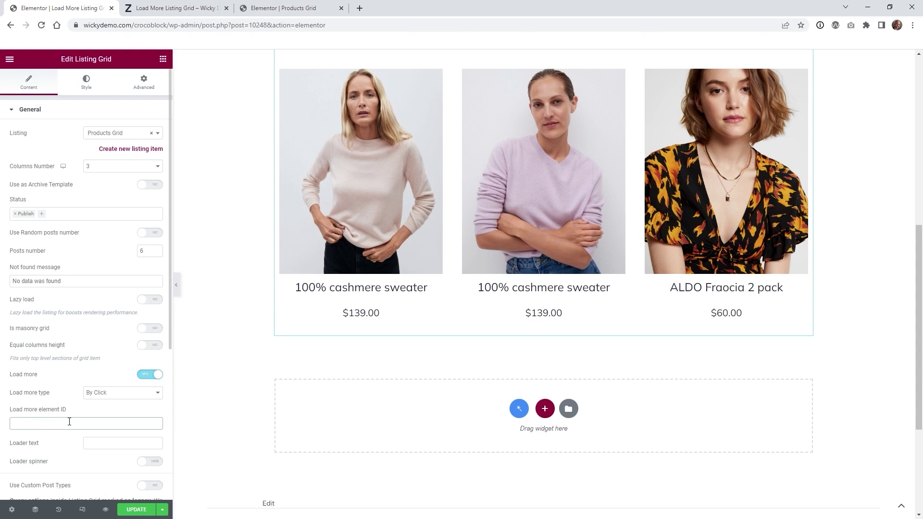
text(load_)
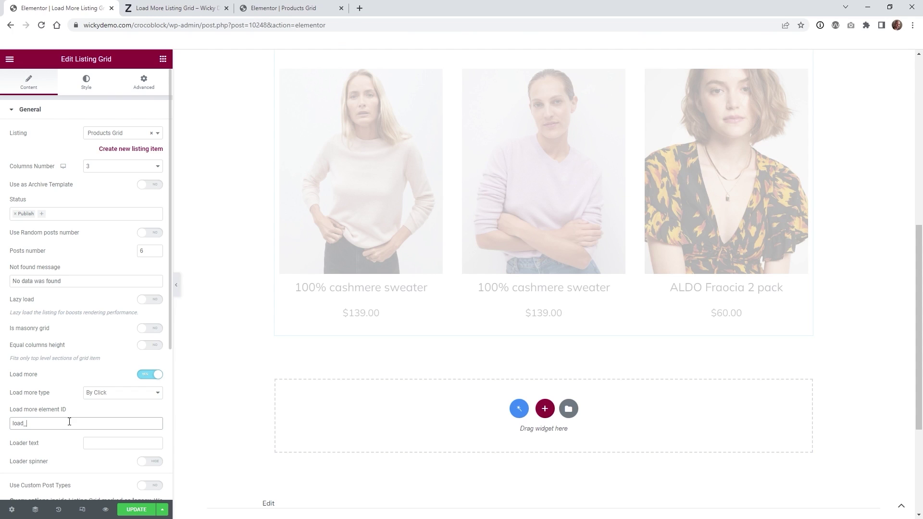
drag(69, 421, 10, 423)
key(ctrl+c)
Add a Button widget directly below the listing grid and center it
click(163, 59)
text(button)
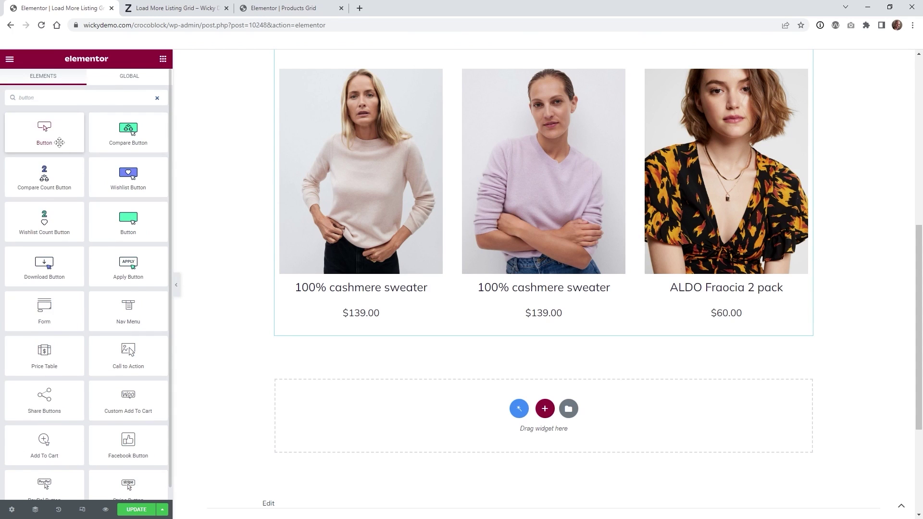
drag(59, 143, 483, 342)
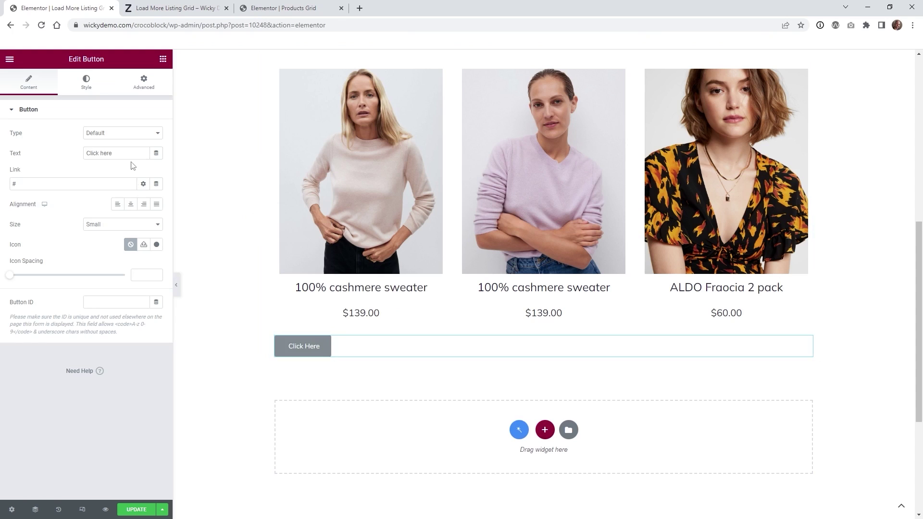
click(131, 205)
Set the button's text to Load More and its button ID to load_more
drag(111, 153, 72, 152)
text(Load More)
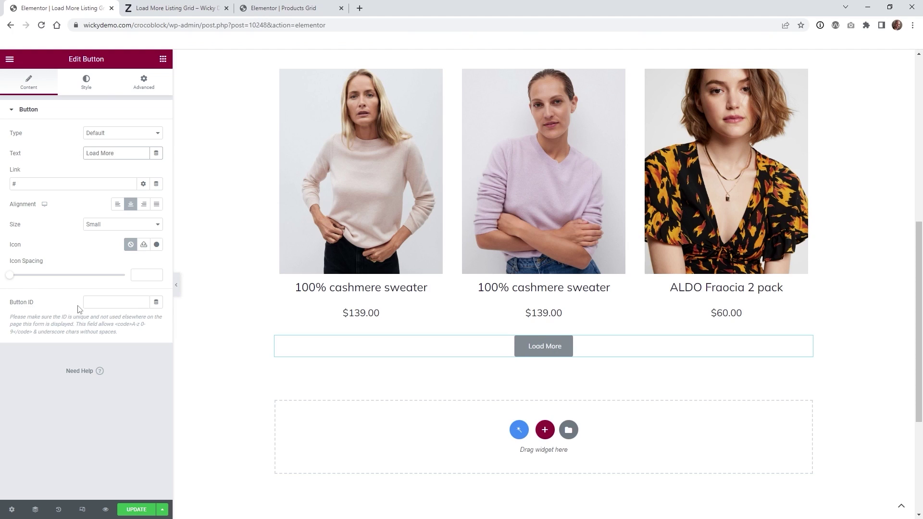
click(105, 303)
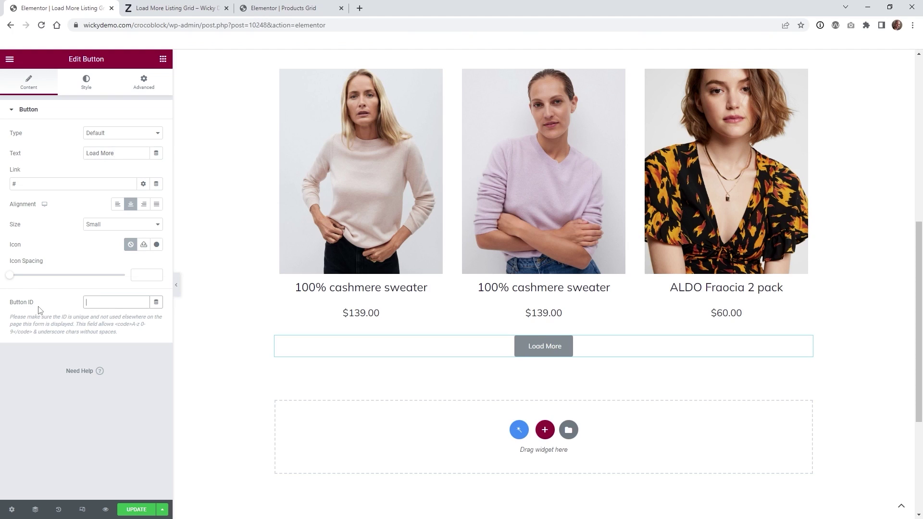
key(ctrl+v)
Set the Listing Grid's posts number to 3 and update the page
scroll(627, 241, up, 6)
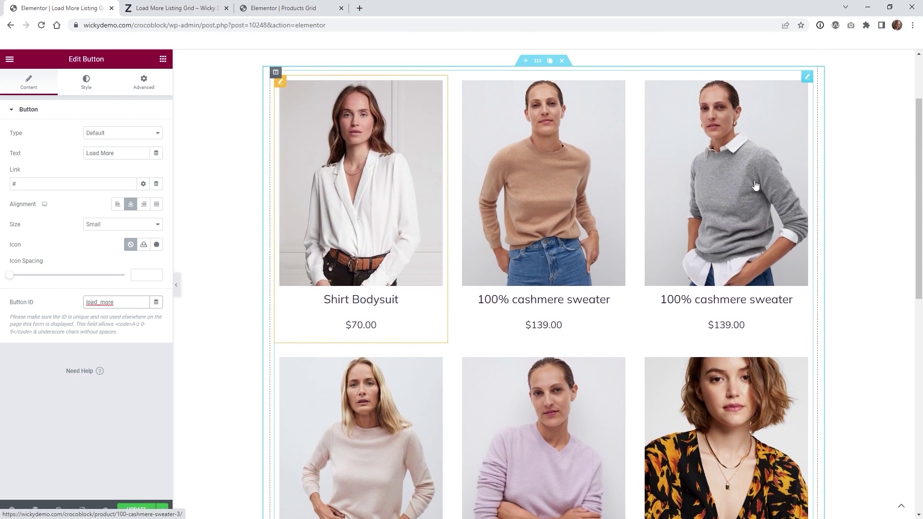
click(808, 78)
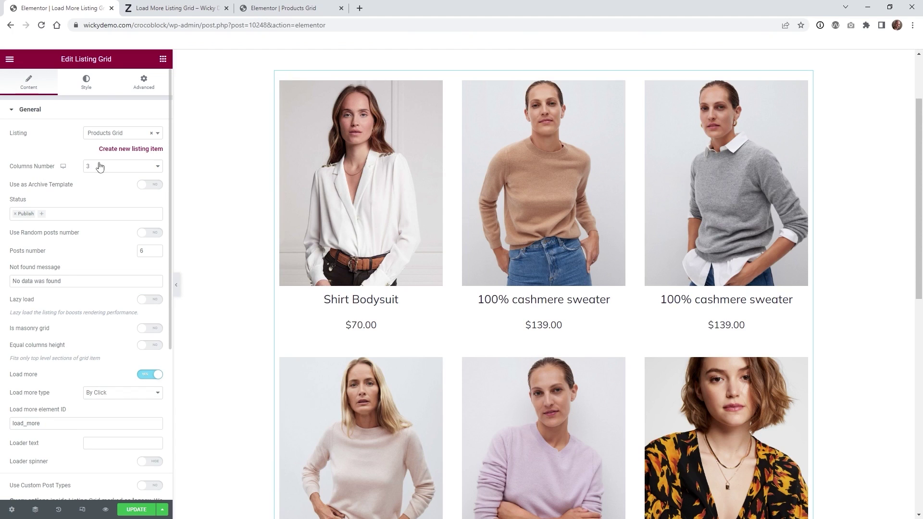
double_click(143, 251)
text(3)
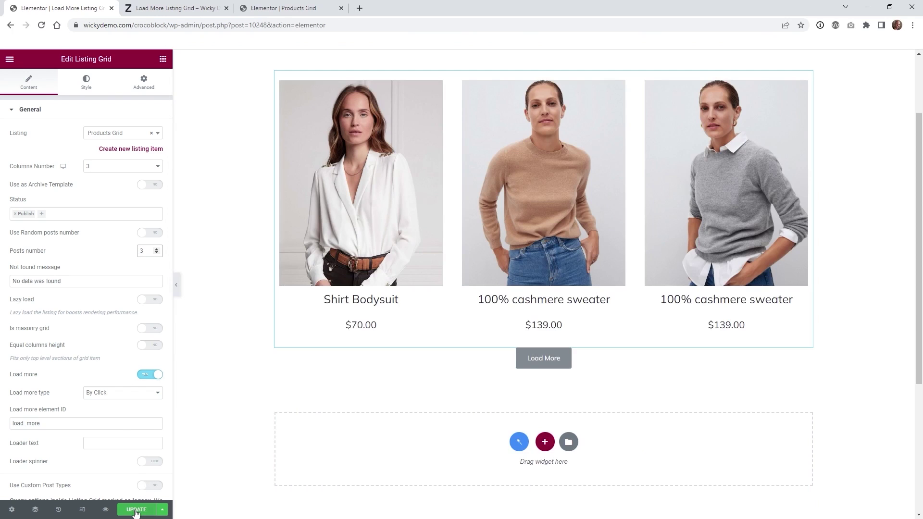
click(136, 511)
Reload the live listing grid page and check the product row and the Load More button below it
click(178, 4)
key(F5)
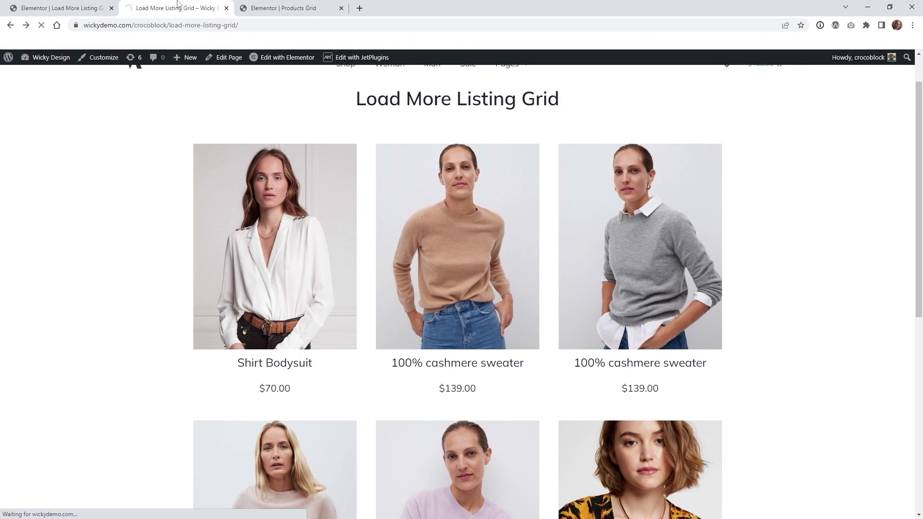
scroll(452, 381, down, 2)
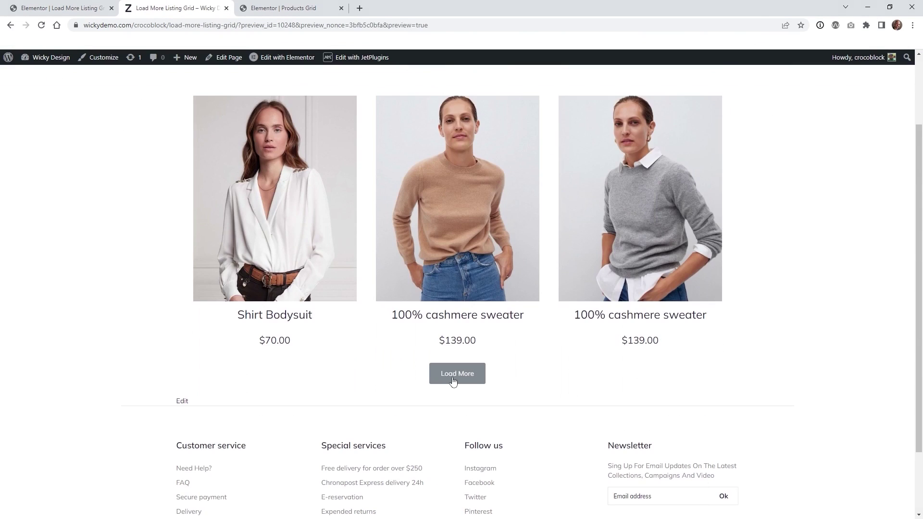
Test the Load More button on the live page by loading further product rows several times
click(453, 374)
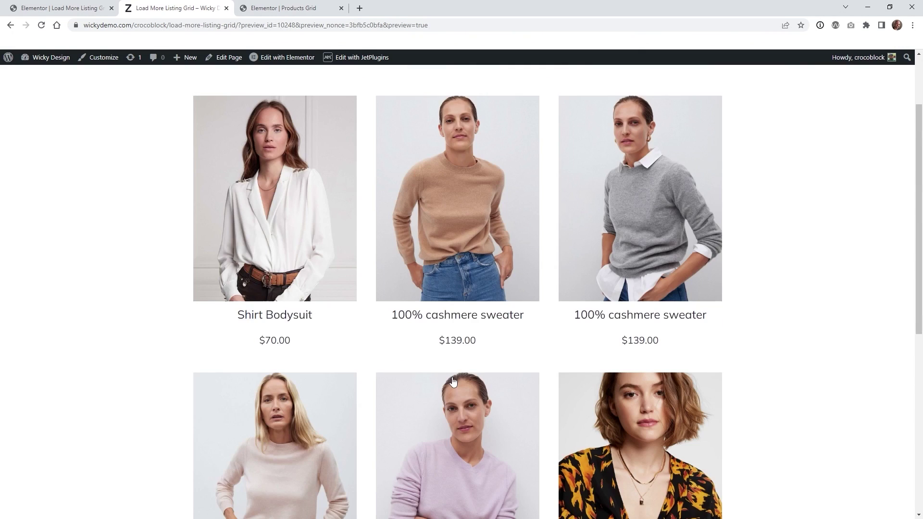
scroll(453, 381, down, 6)
click(454, 373)
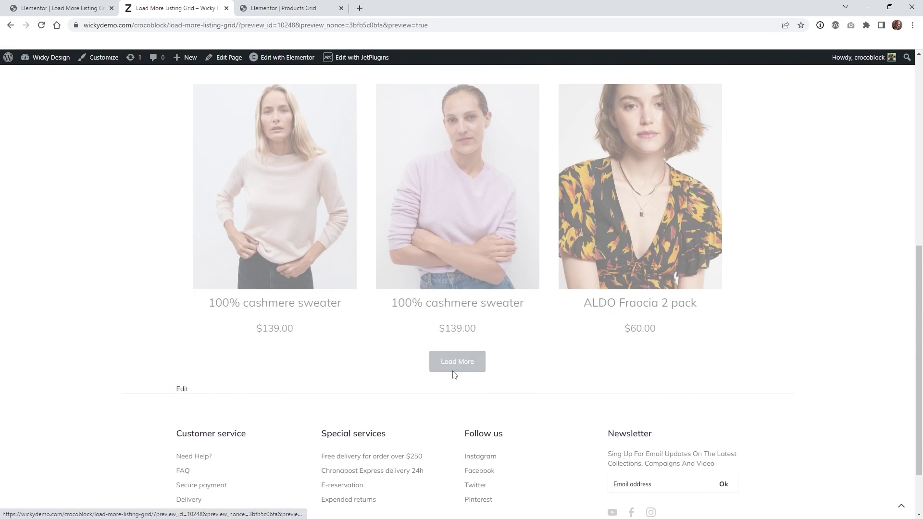
scroll(452, 373, down, 6)
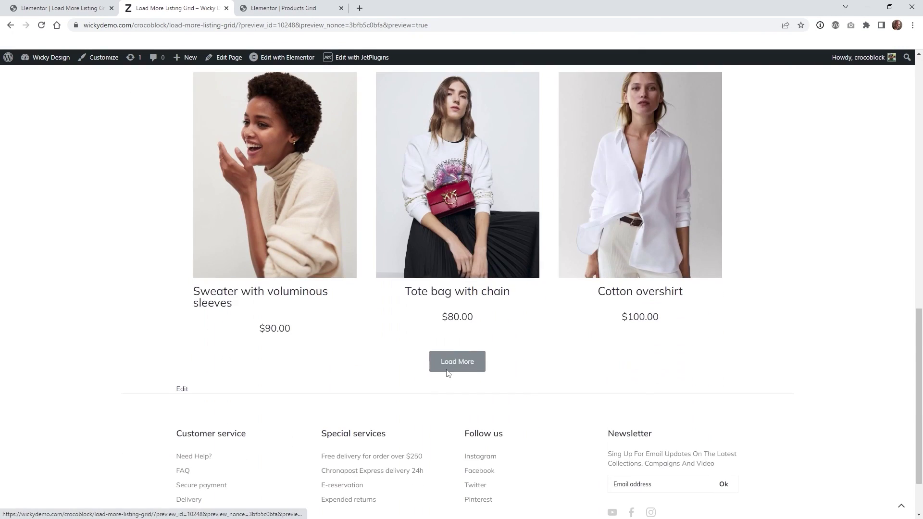
click(449, 366)
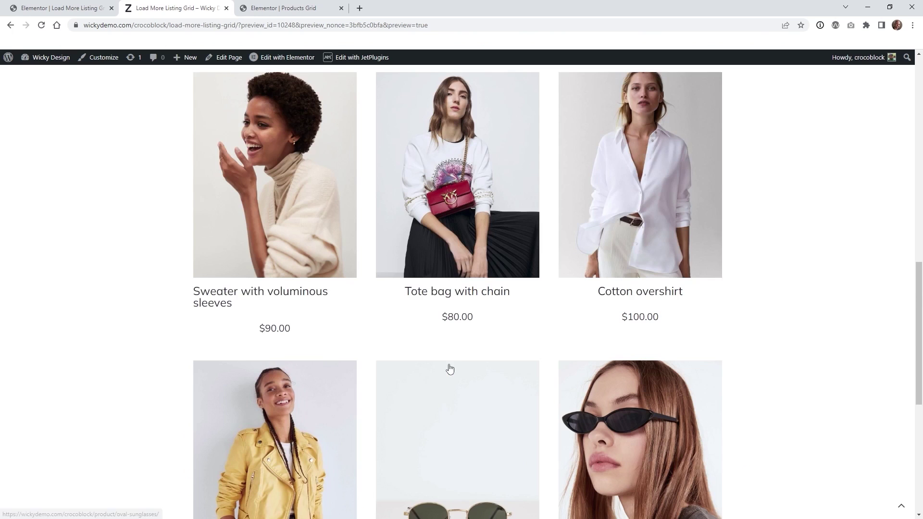
scroll(449, 369, down, 5)
Set the Listing Grid's load more type to Infinite Scroll in the Elementor editor and update the page
click(103, 6)
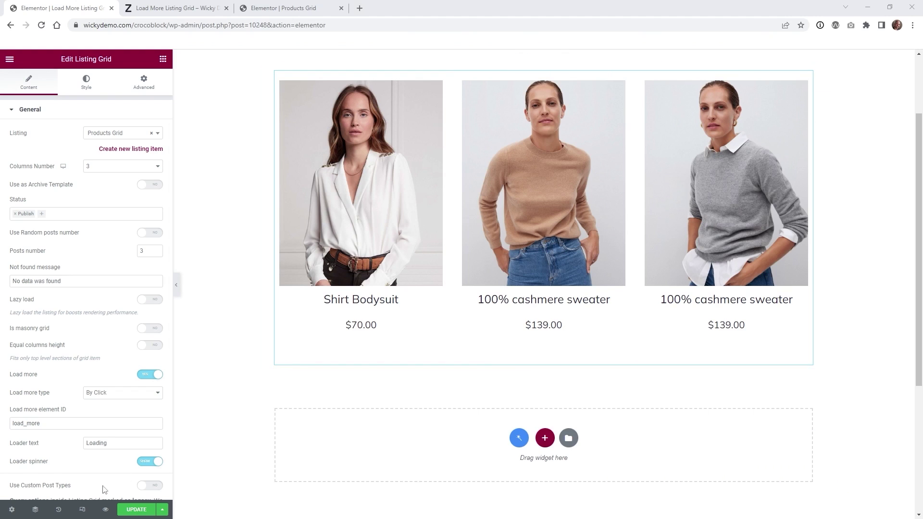
click(95, 395)
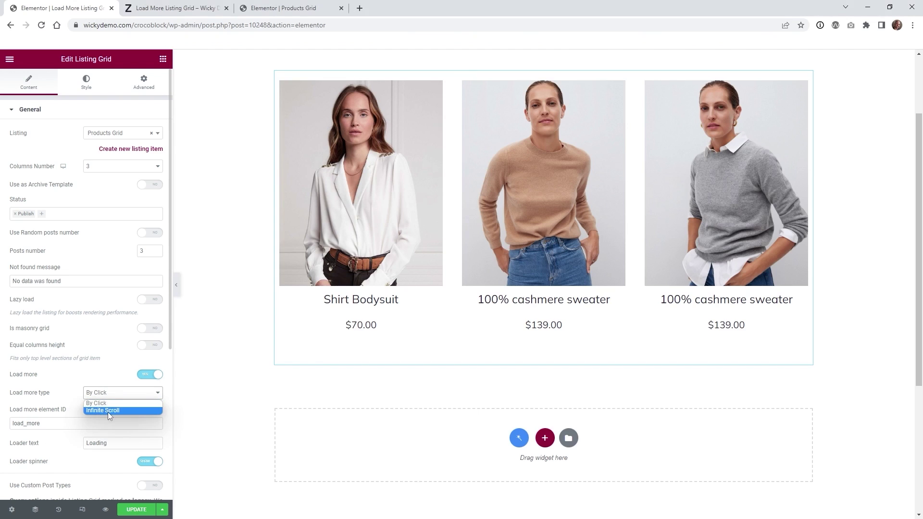
click(103, 410)
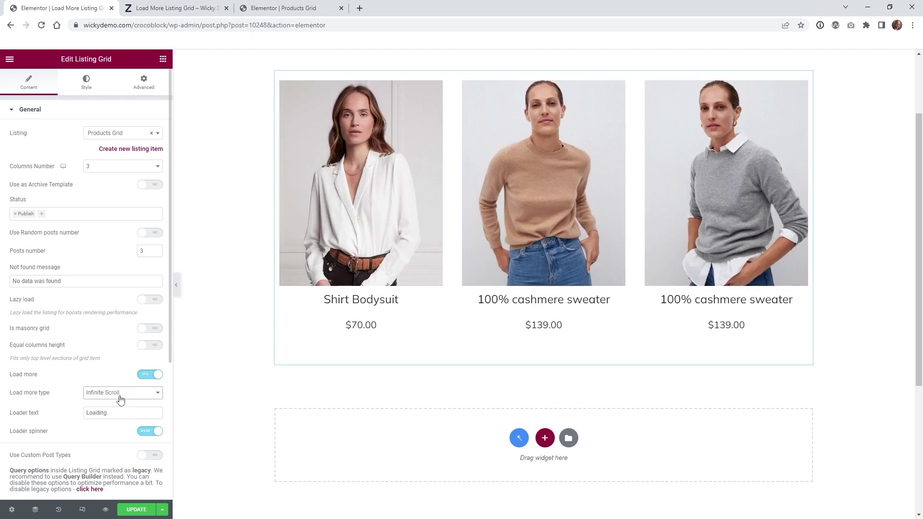
scroll(59, 417, down, 2)
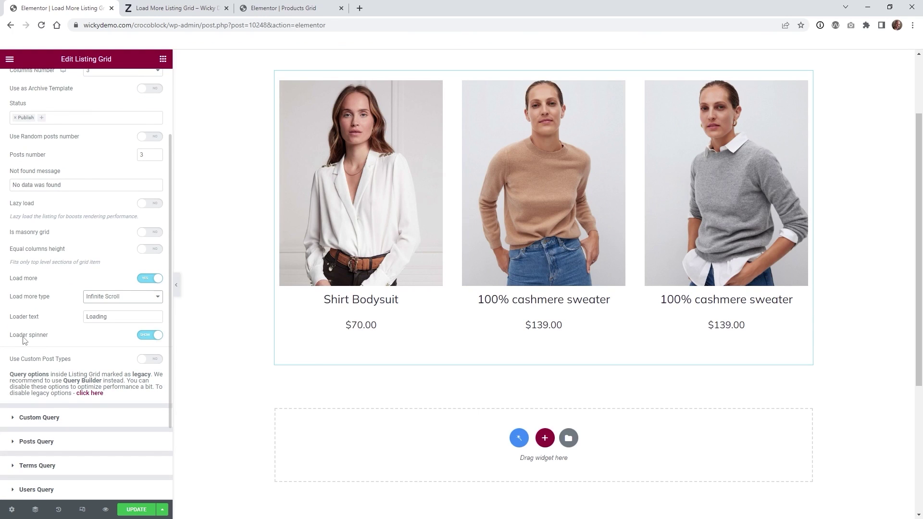
click(136, 509)
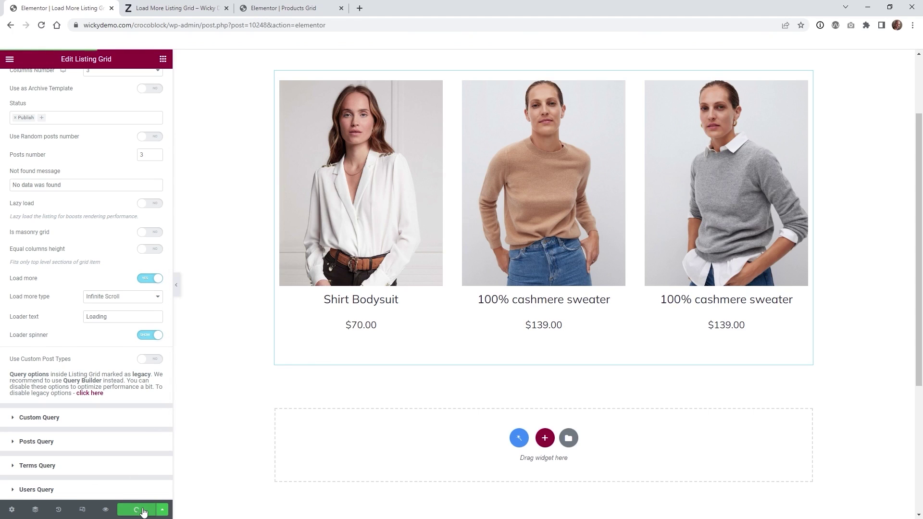
Check on the live listing grid page that further product rows load while moving down the page
click(175, 8)
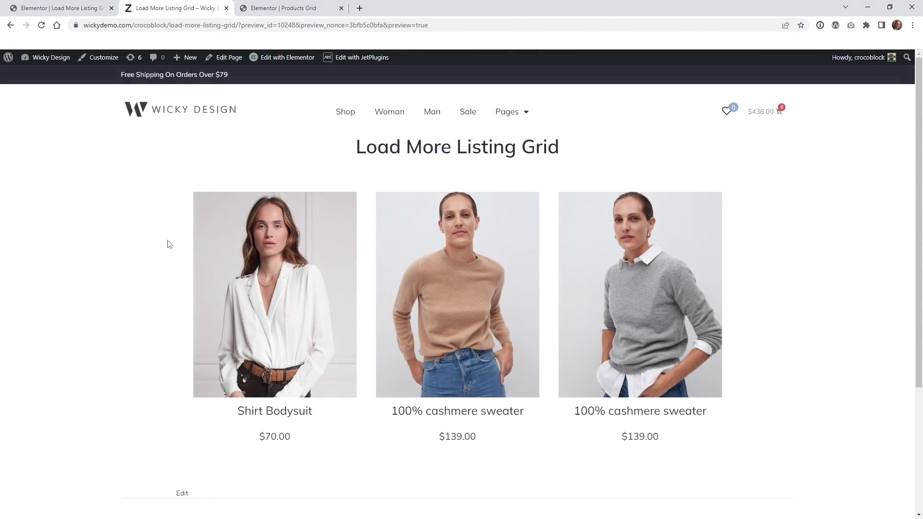
scroll(170, 246, down, 2)
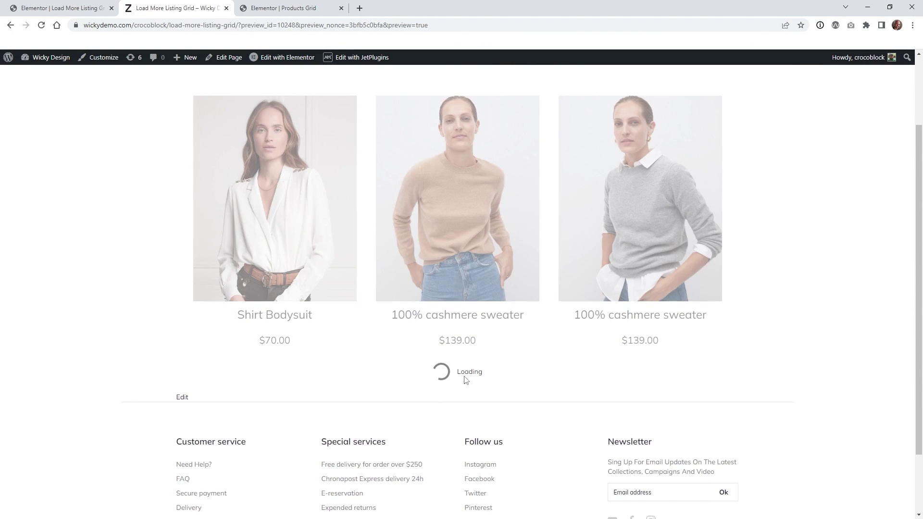
scroll(466, 380, down, 5)
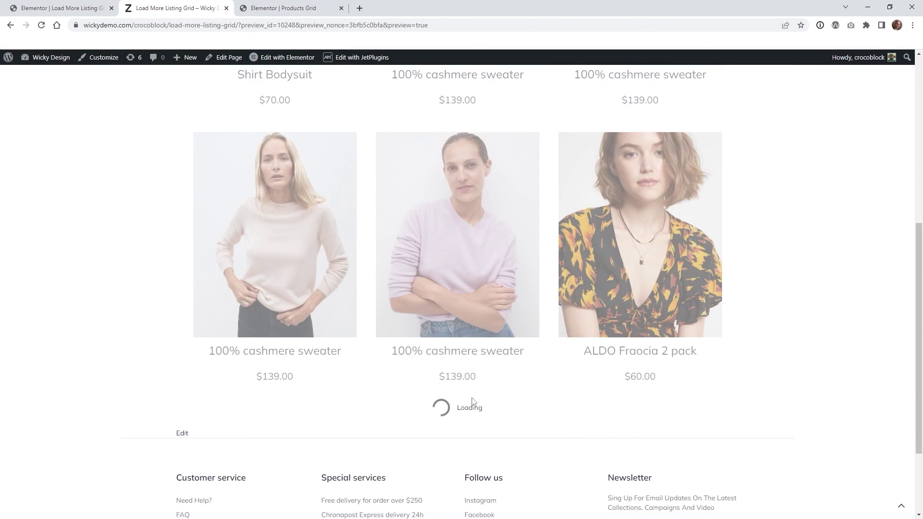
scroll(472, 400, down, 6)
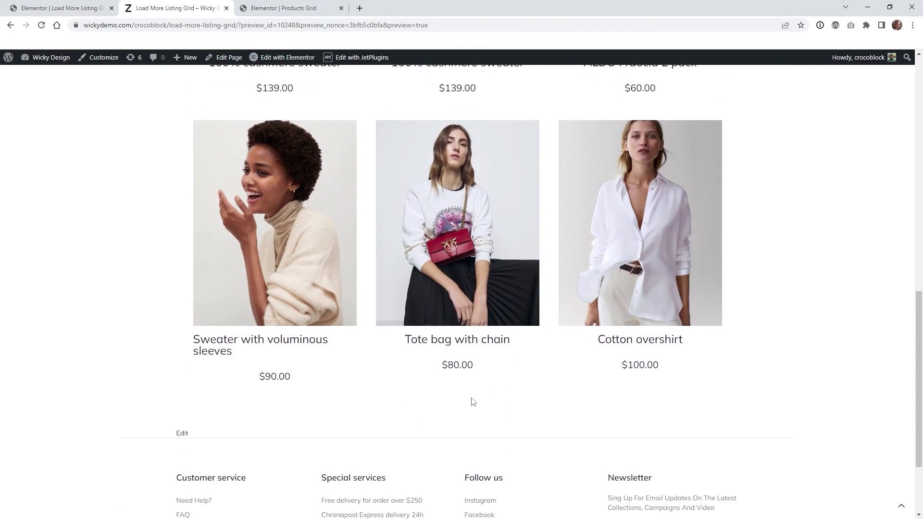
scroll(471, 401, down, 5)
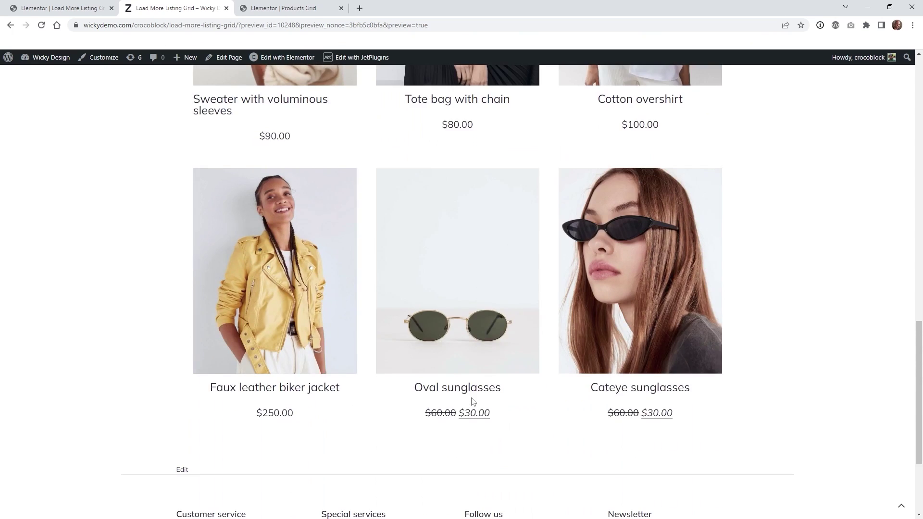
scroll(307, 269, down, 5)
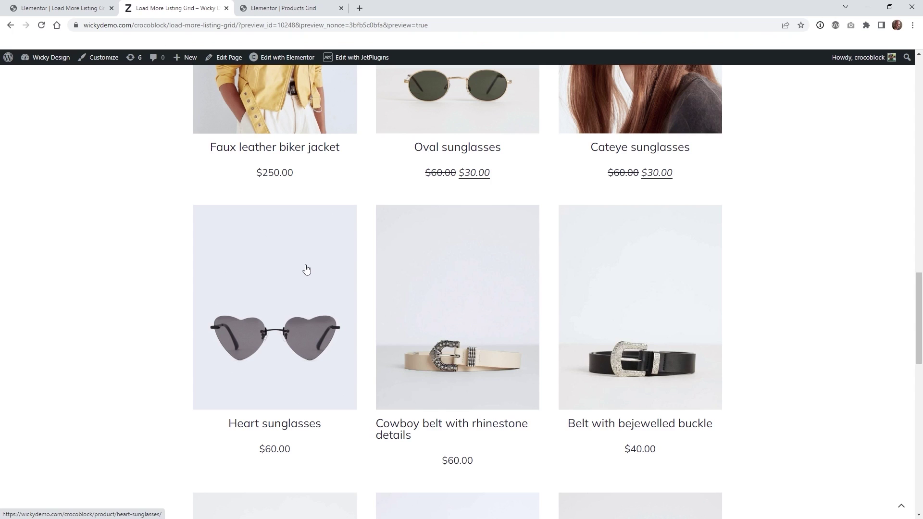
Set the Listing Grid's load more type to By Click in the editor and copy its load more element ID
click(75, 5)
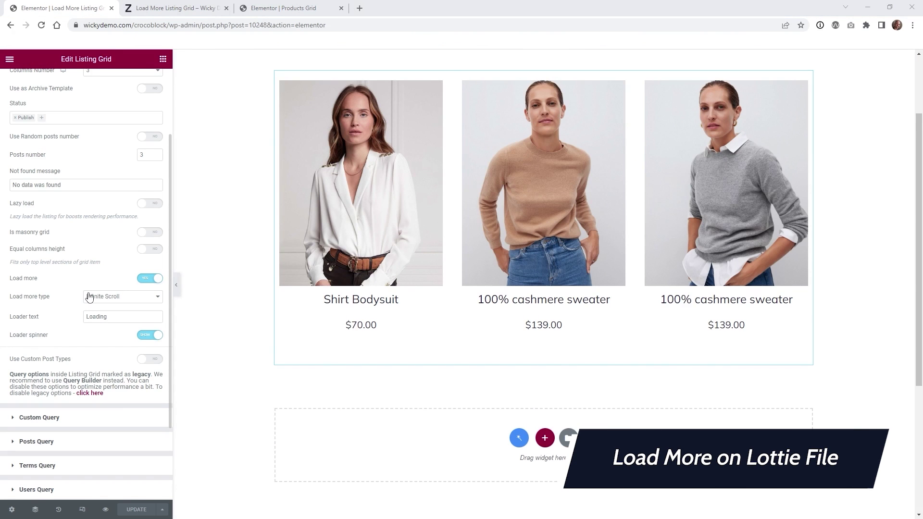
click(109, 308)
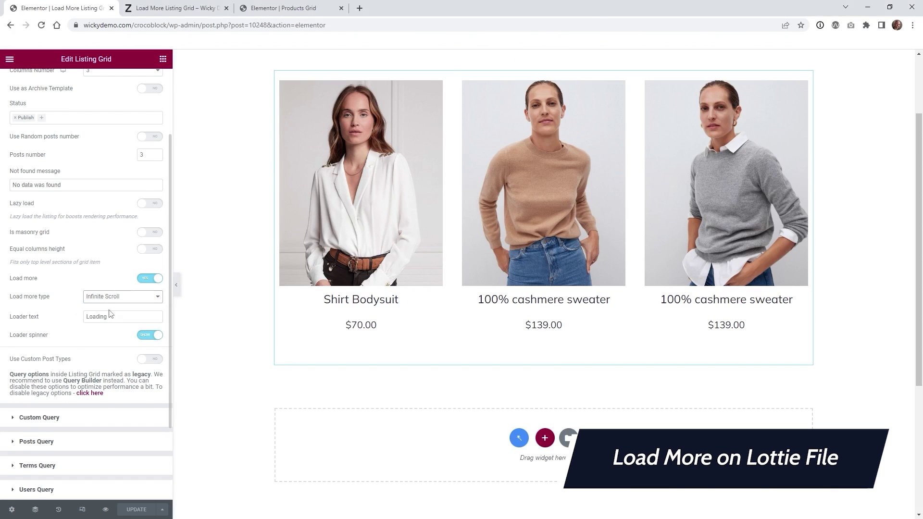
click(36, 327)
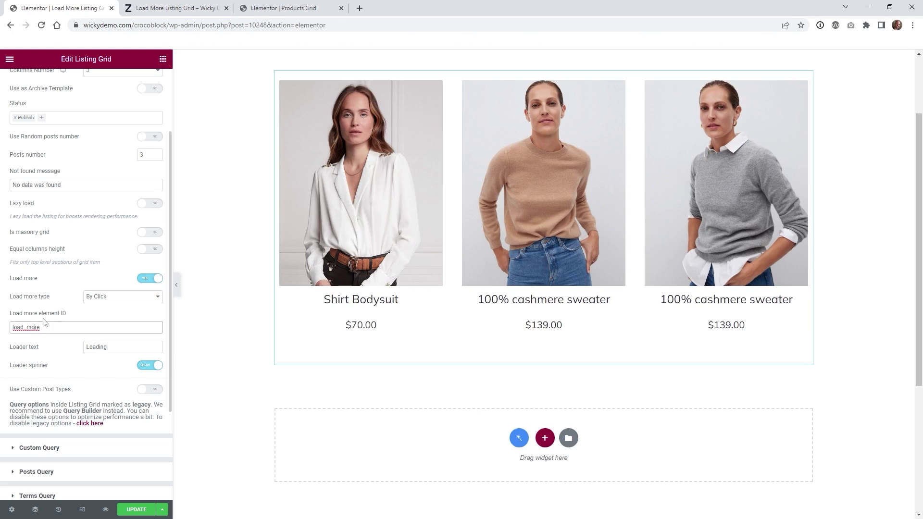
drag(39, 328, 7, 332)
right_click(19, 330)
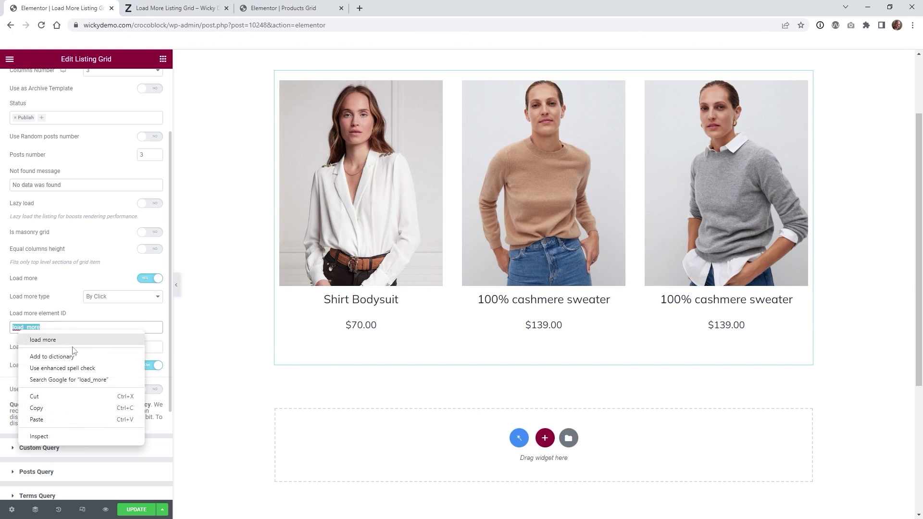
click(56, 411)
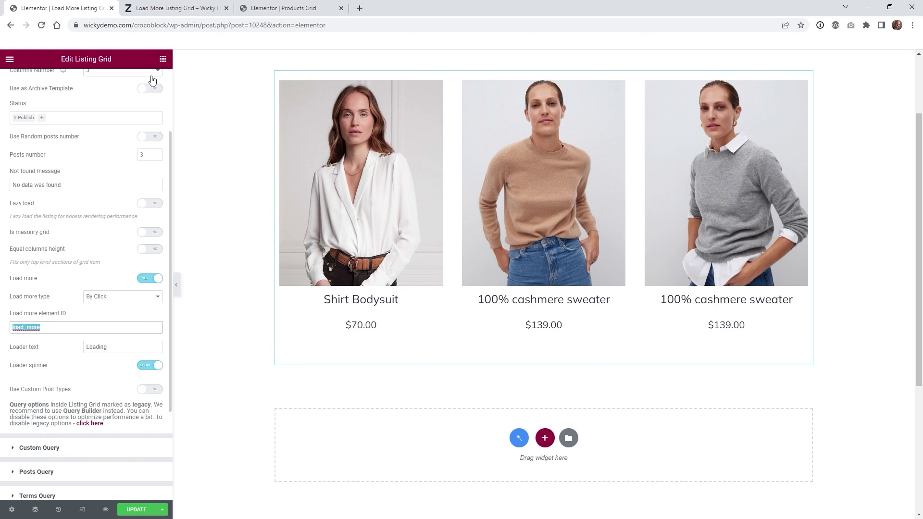
Add a Lottie widget directly below the listing grid and insert more-option.json from the media library as its animation
click(163, 60)
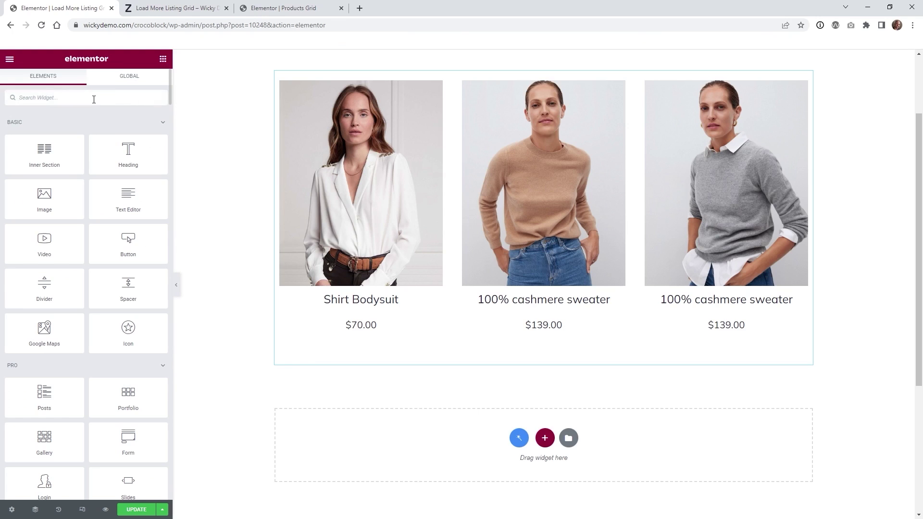
text(lott)
drag(128, 130, 540, 365)
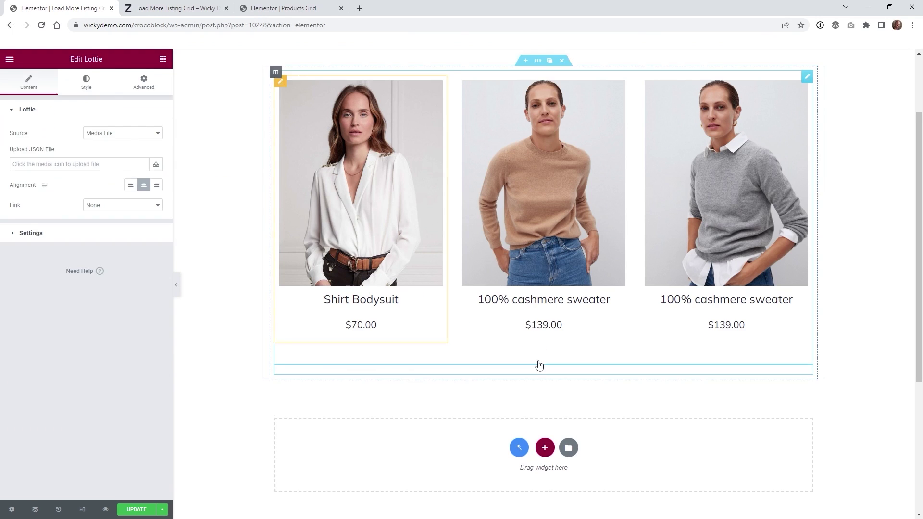
click(154, 167)
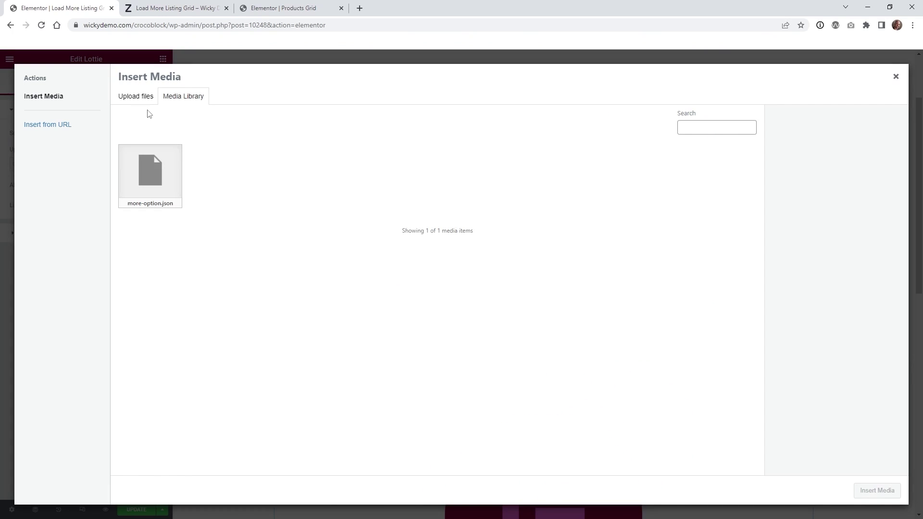
click(167, 174)
click(876, 491)
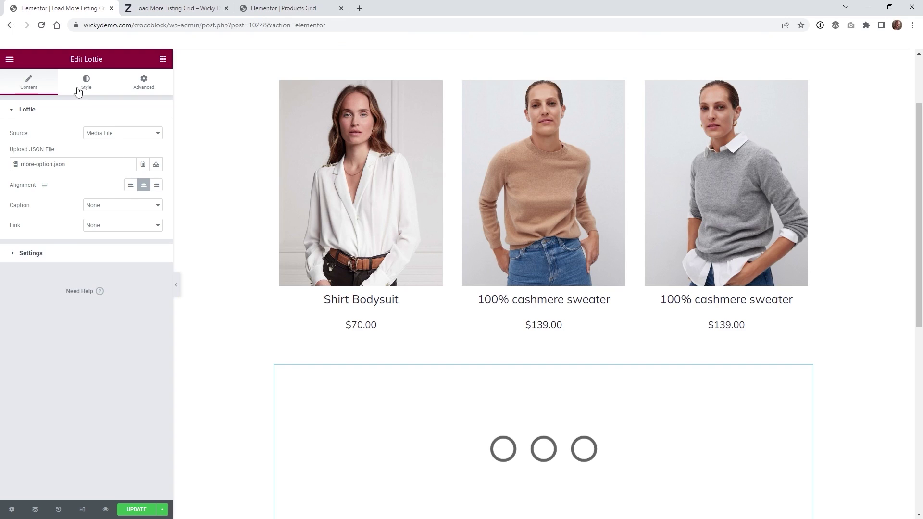
Turn on looping for the Lottie animation and give it a custom URL link of #
click(34, 265)
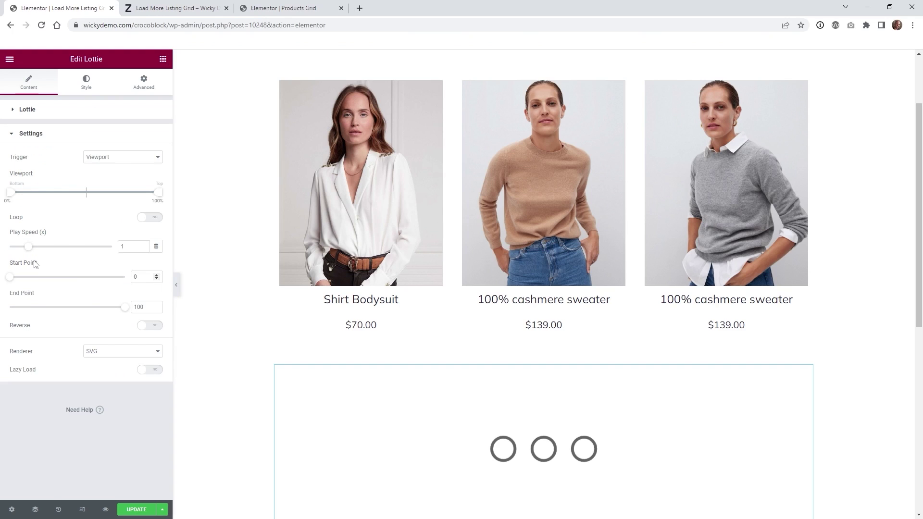
click(150, 217)
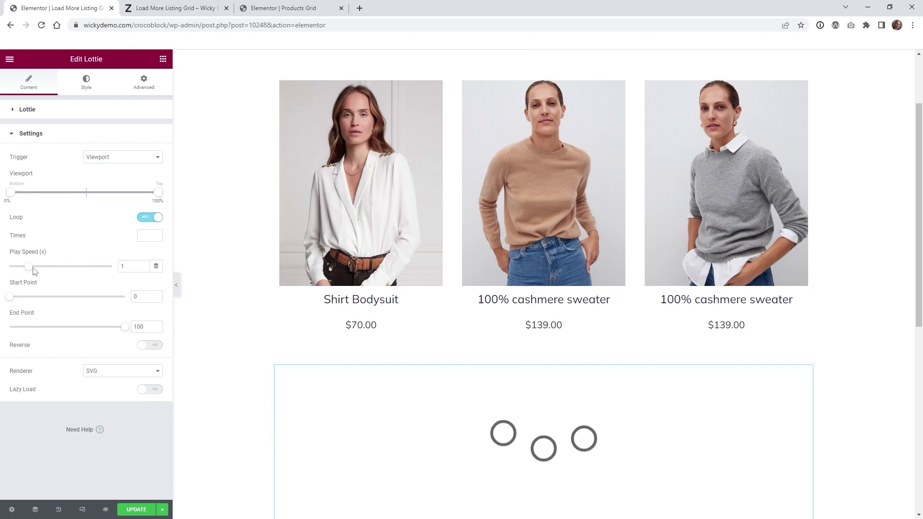
click(38, 115)
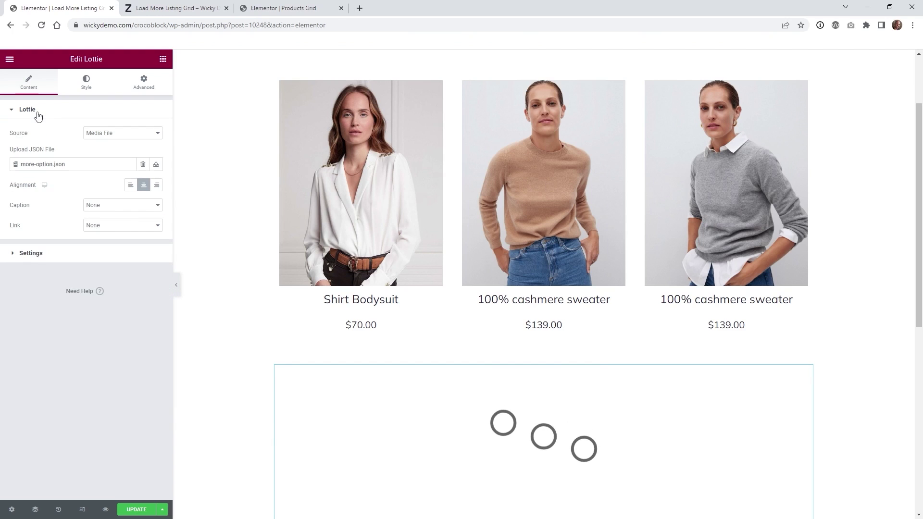
click(102, 231)
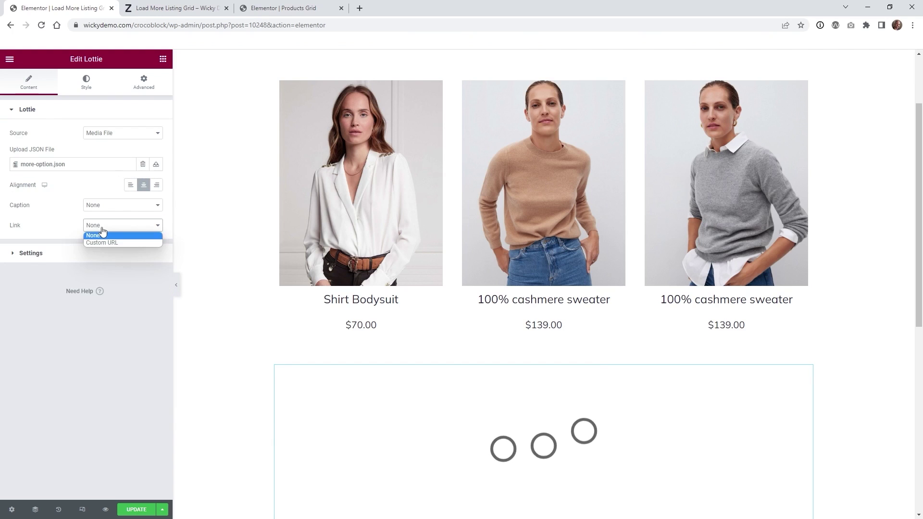
click(107, 243)
click(97, 245)
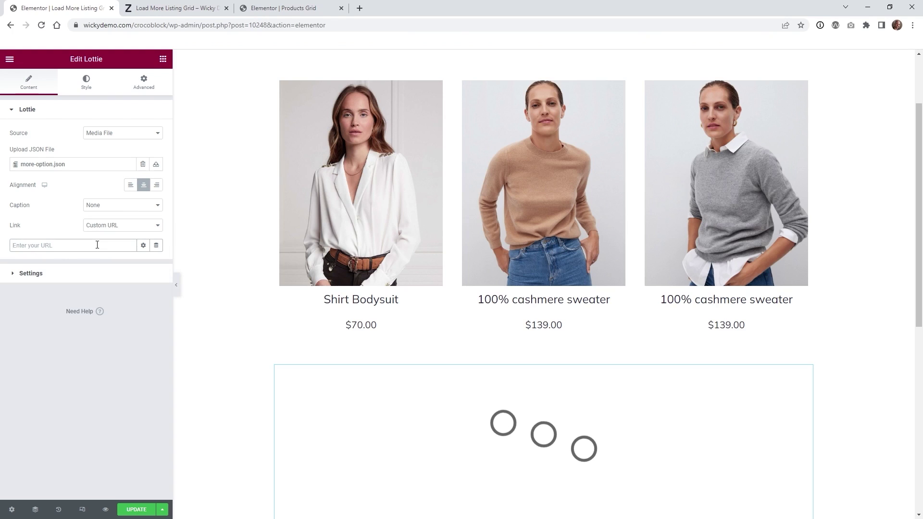
text(#)
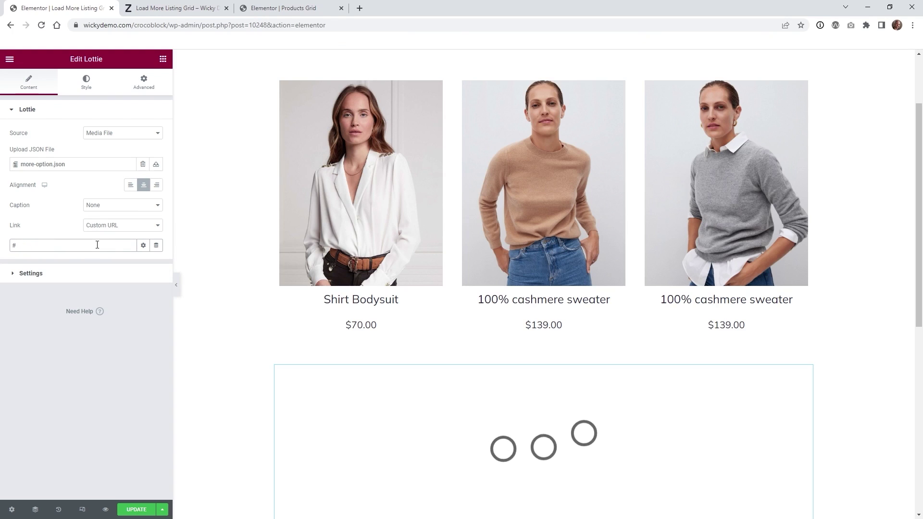
click(44, 369)
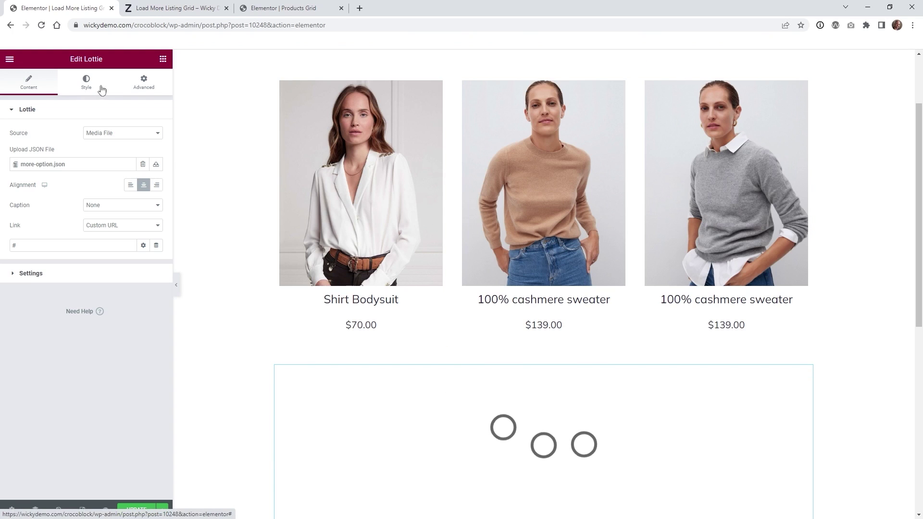
Paste the copied ID load_more as the Lottie widget's CSS ID
click(144, 81)
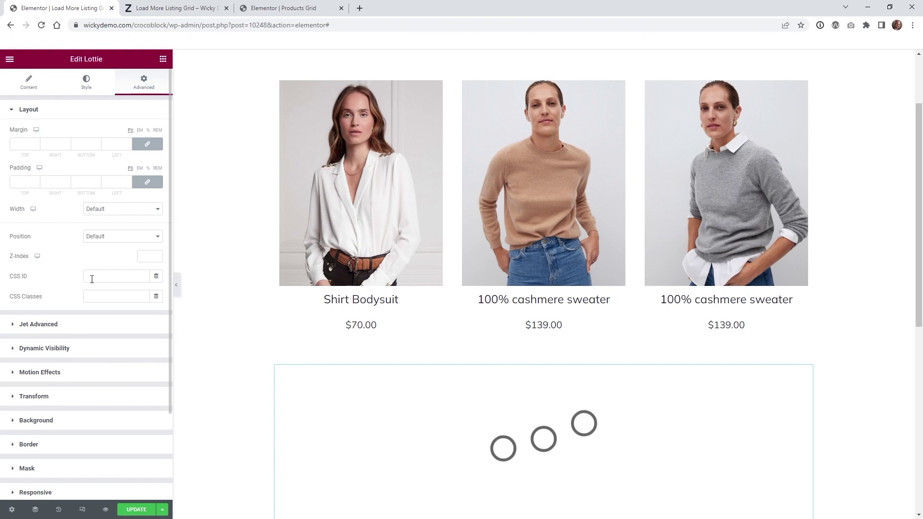
click(106, 276)
key(ctrl+v)
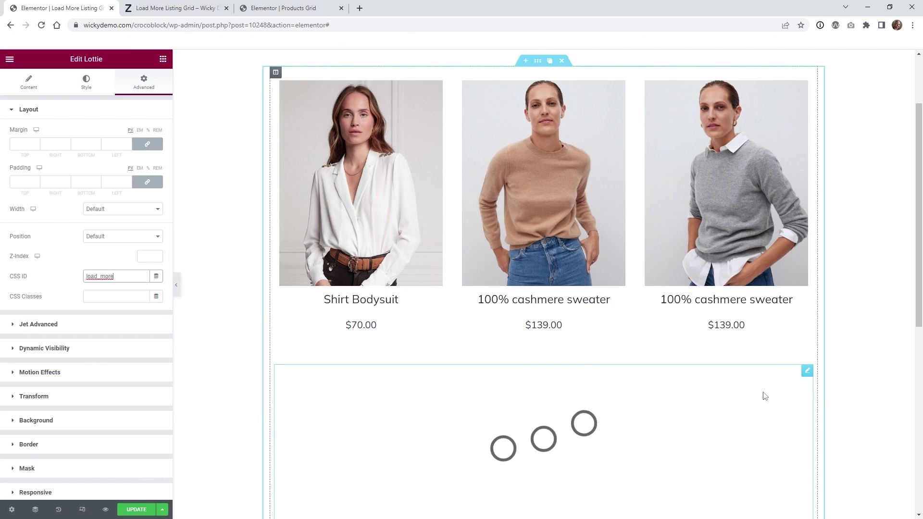
Set the Lottie animation's width to 7% and update the page
click(86, 82)
drag(13, 146, 19, 152)
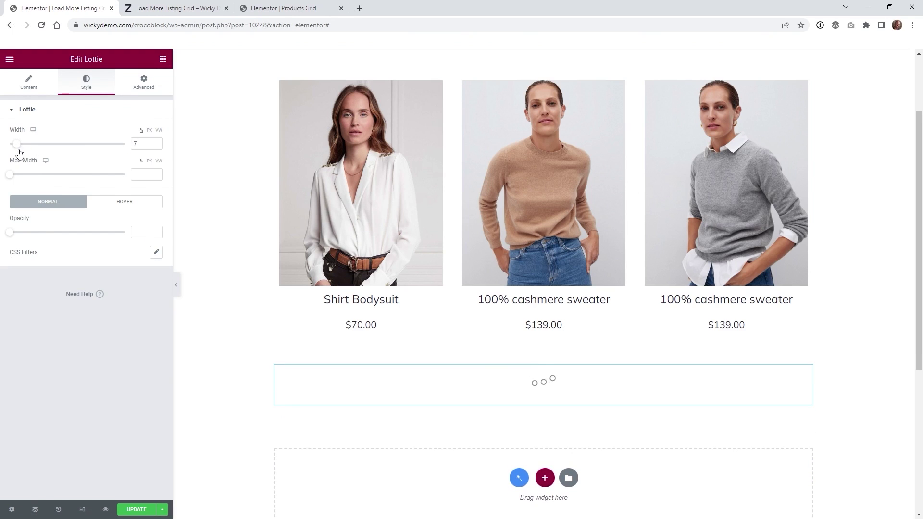
click(136, 510)
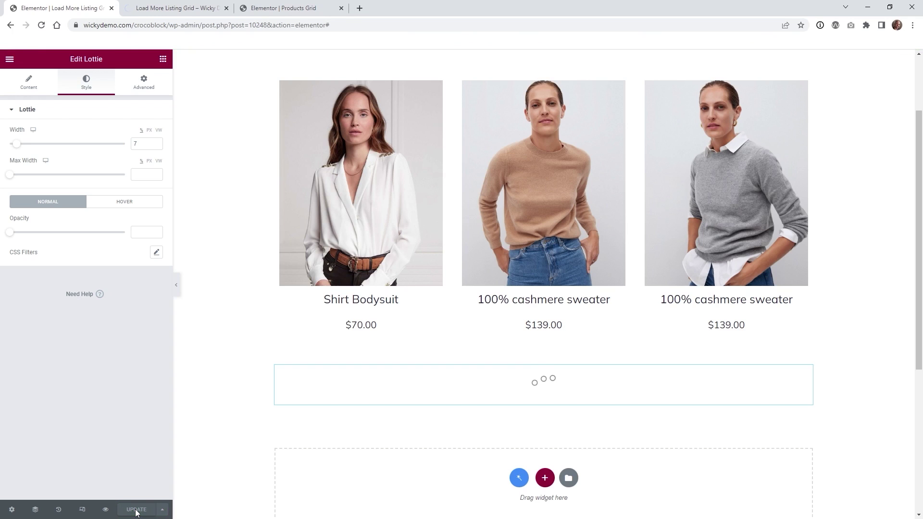
Test the Lottie animation on the live page by using it repeatedly to load more products
key(ctrl+Tab)
scroll(161, 295, down, 1)
scroll(161, 296, down, 1)
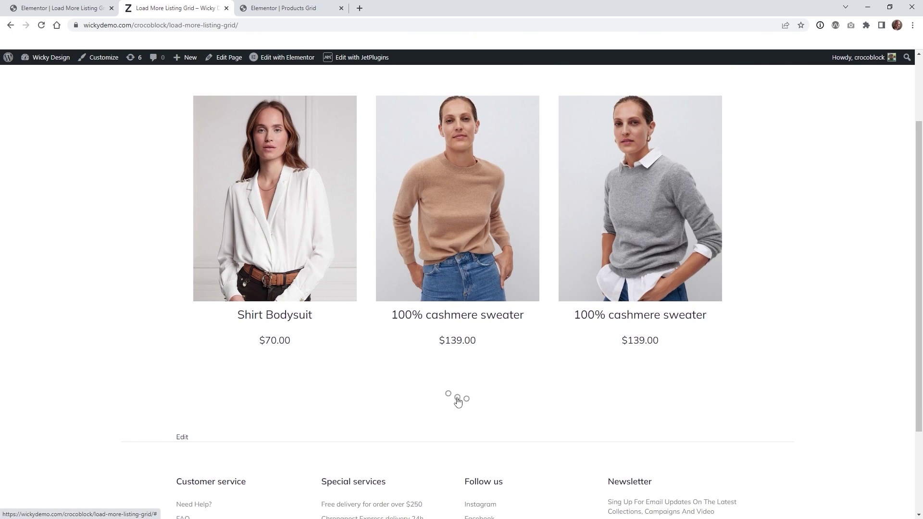
click(458, 401)
scroll(407, 378, down, 6)
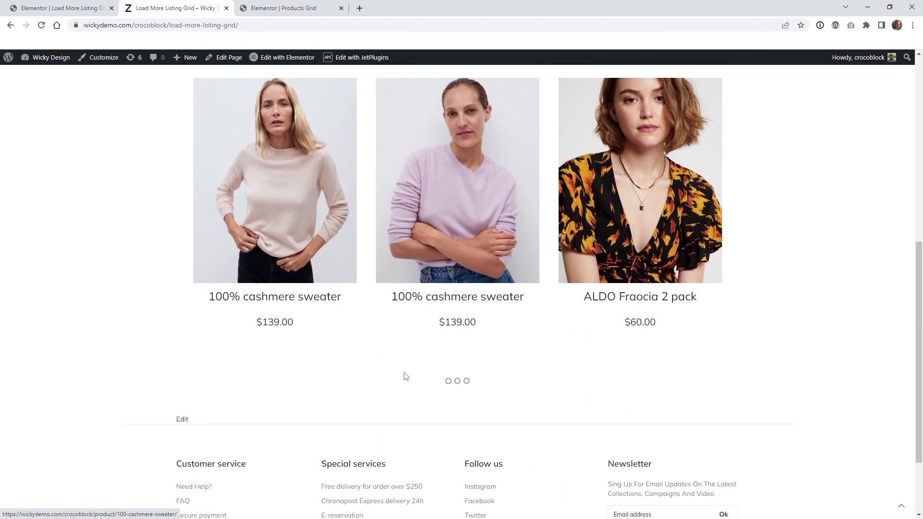
click(454, 340)
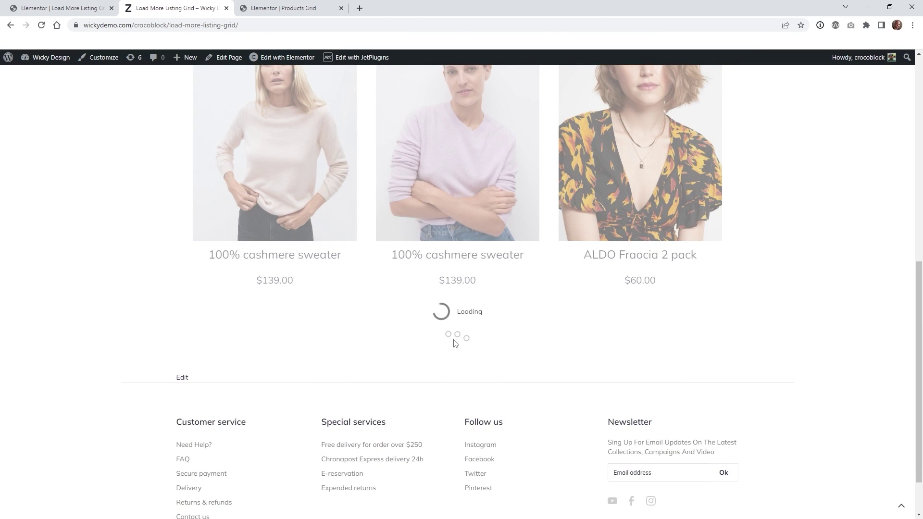
scroll(457, 339, down, 5)
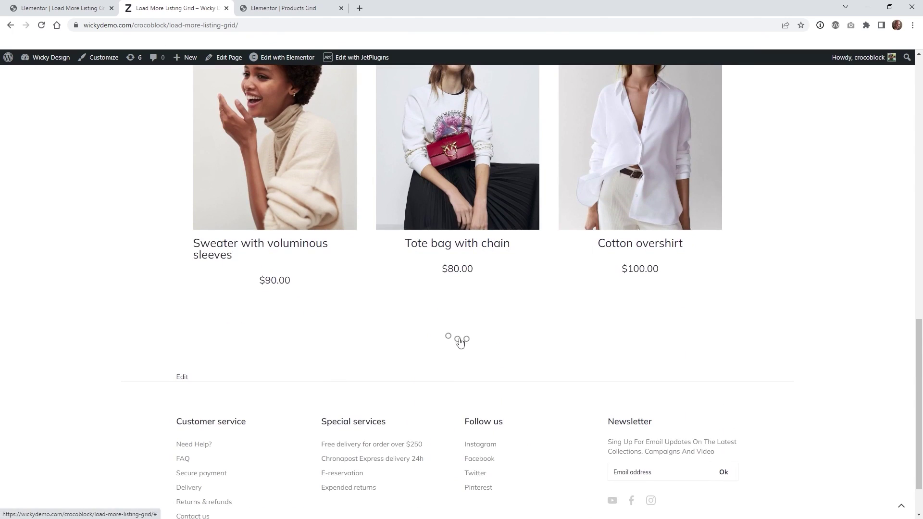
click(459, 341)
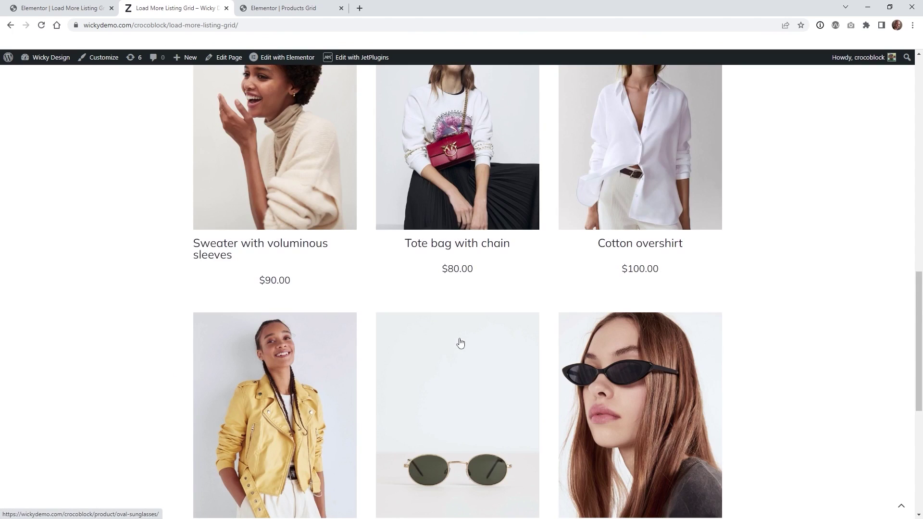
scroll(460, 342, down, 5)
click(464, 373)
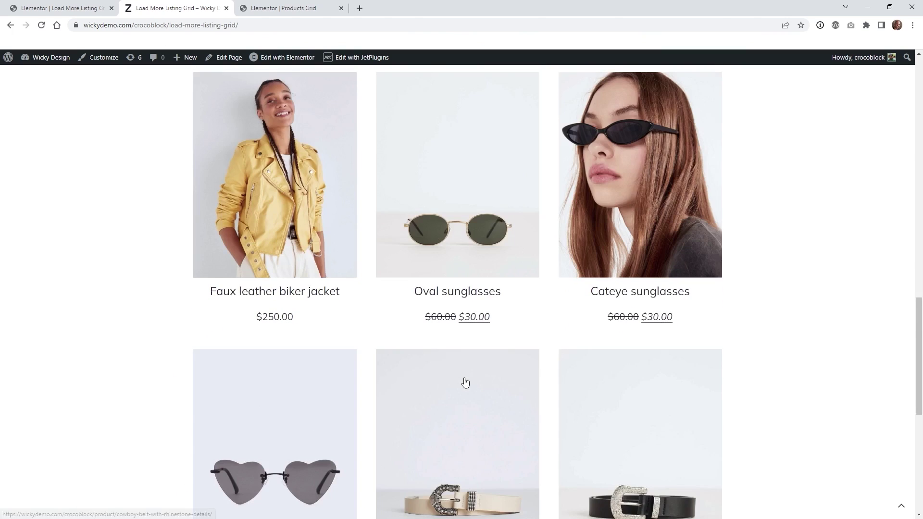
scroll(465, 382, down, 3)
scroll(464, 413, down, 3)
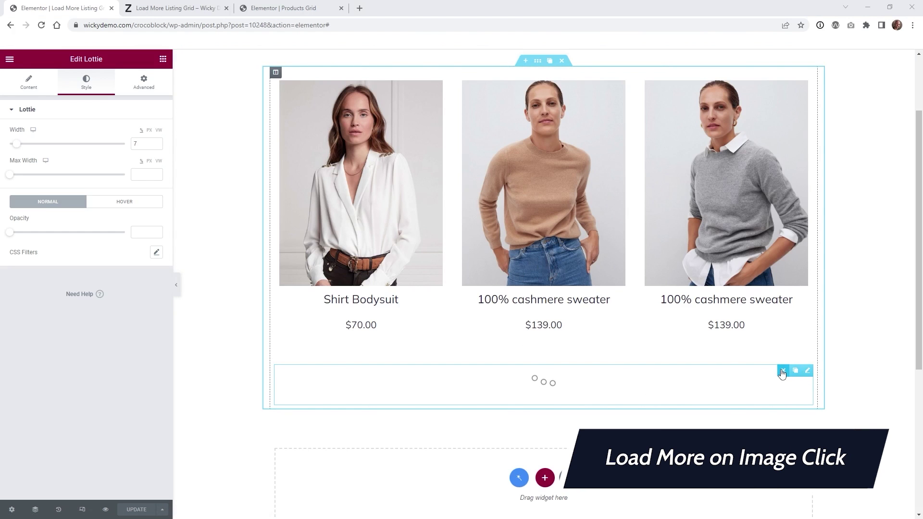
Replace the Lottie widget below the listing grid with an Image widget showing loading.svg from the media library
click(782, 371)
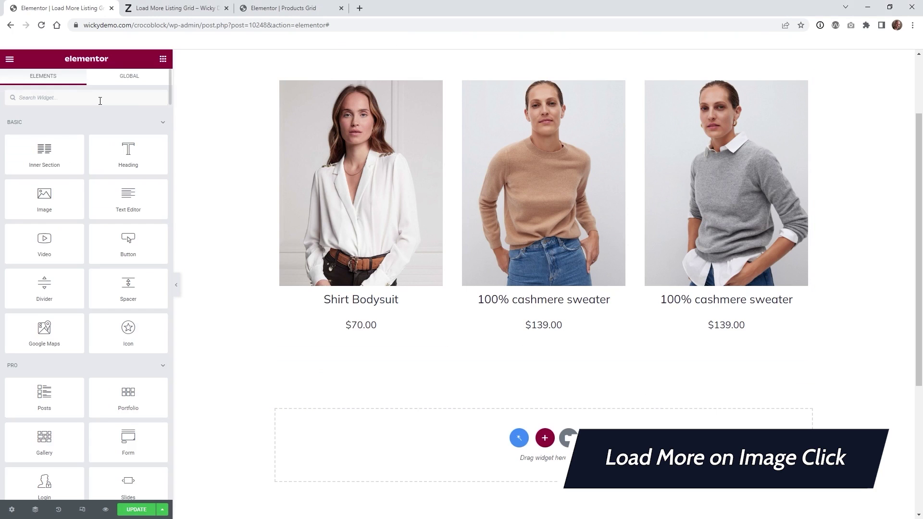
drag(64, 200, 541, 349)
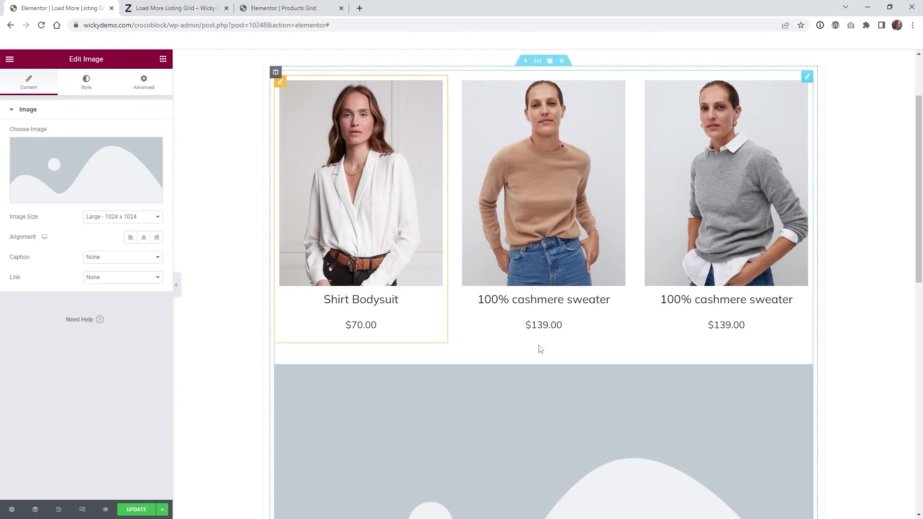
click(71, 164)
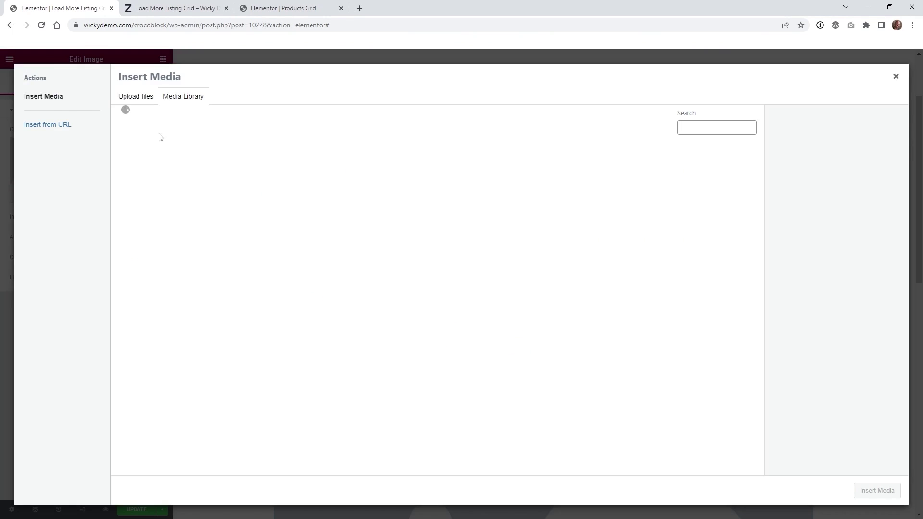
click(147, 186)
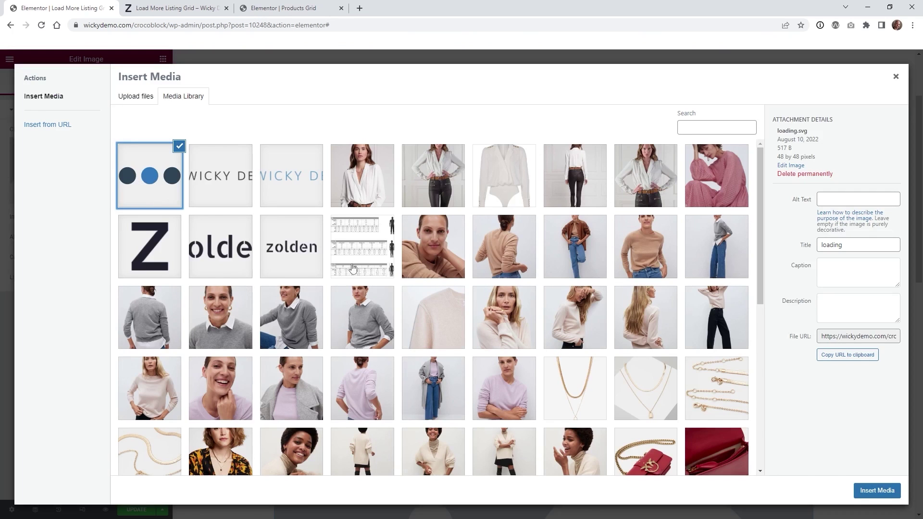
click(872, 493)
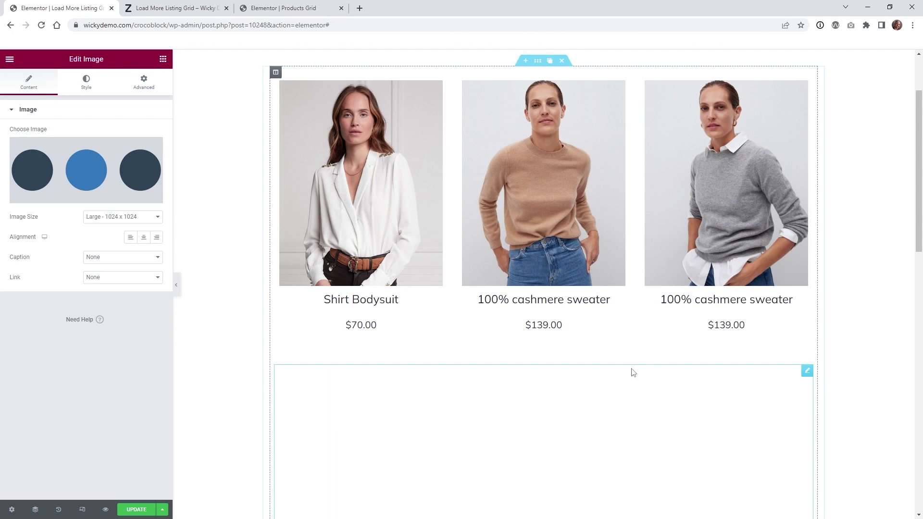
Shrink the width of the three-dot image and give it a custom URL link of #
scroll(645, 368, down, 4)
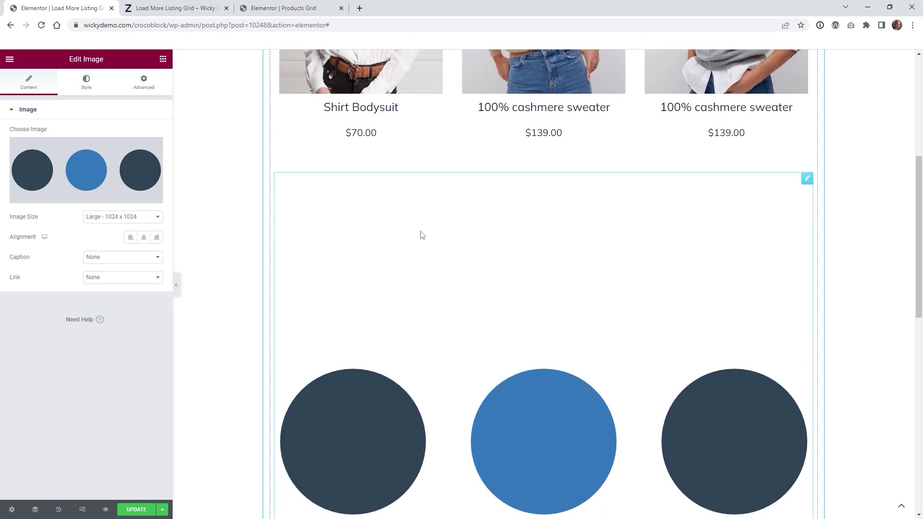
click(86, 81)
drag(10, 147, 16, 148)
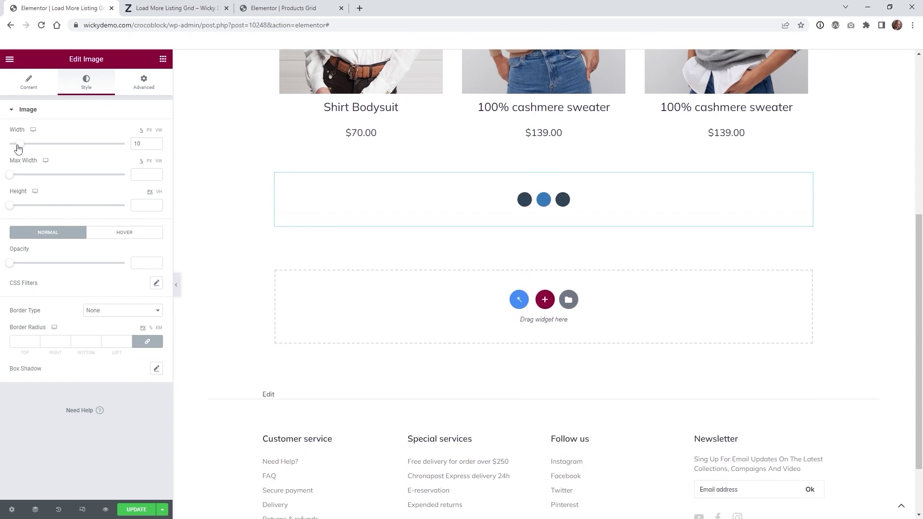
click(27, 87)
click(108, 279)
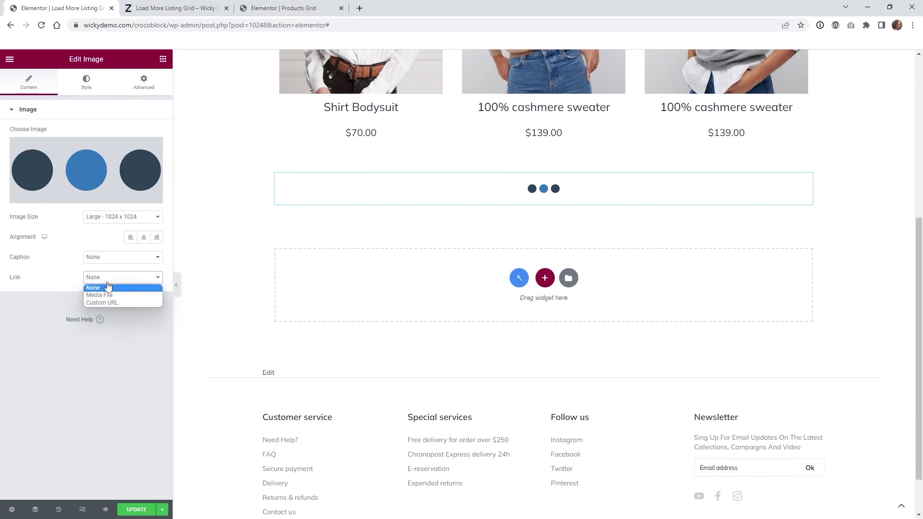
click(107, 303)
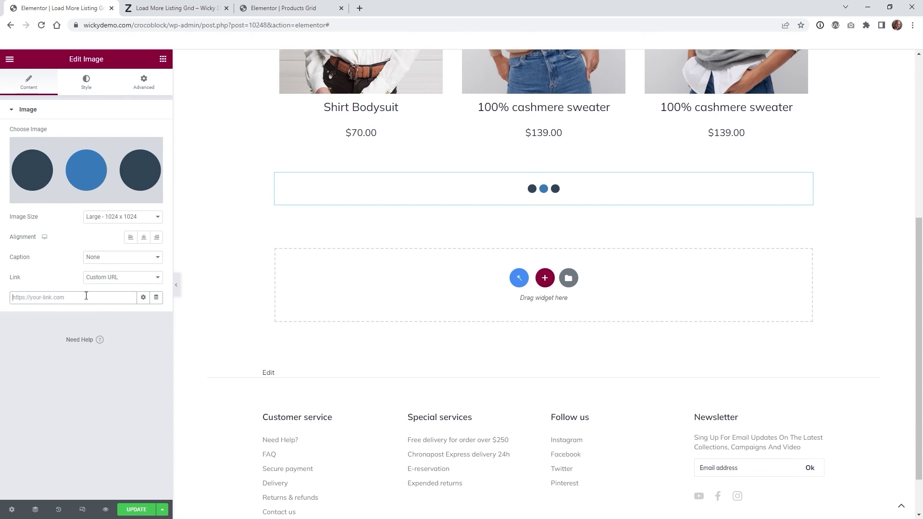
click(86, 296)
text(#)
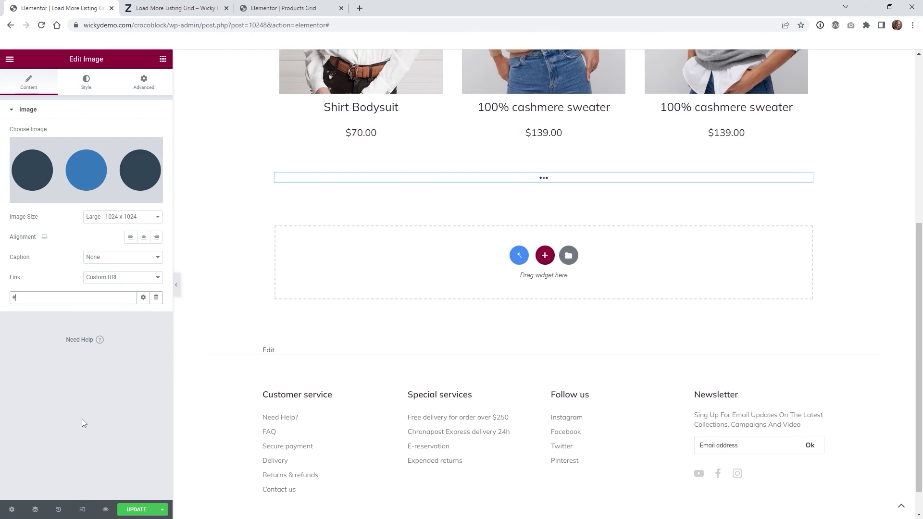
Set the three-dot image's width to 13%
click(87, 82)
click(16, 145)
drag(16, 148, 22, 150)
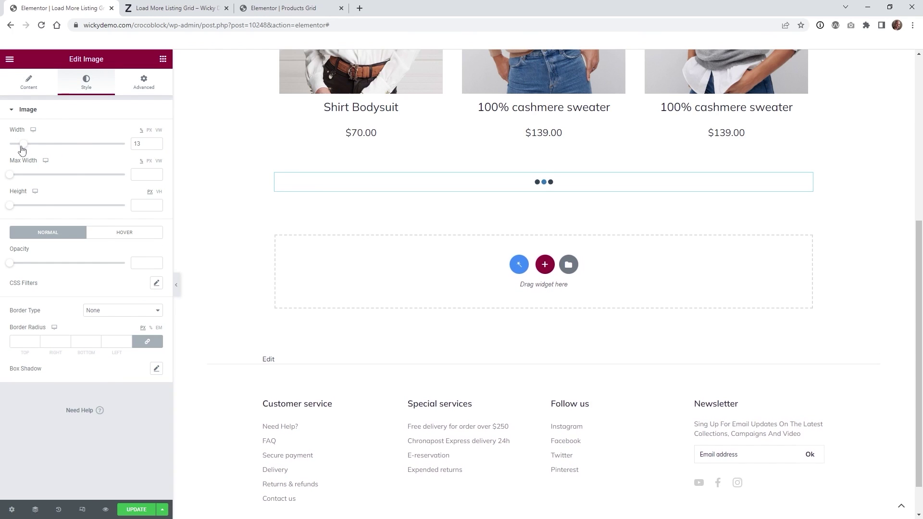
Set the image widget's CSS ID to load_more and update the page
click(140, 80)
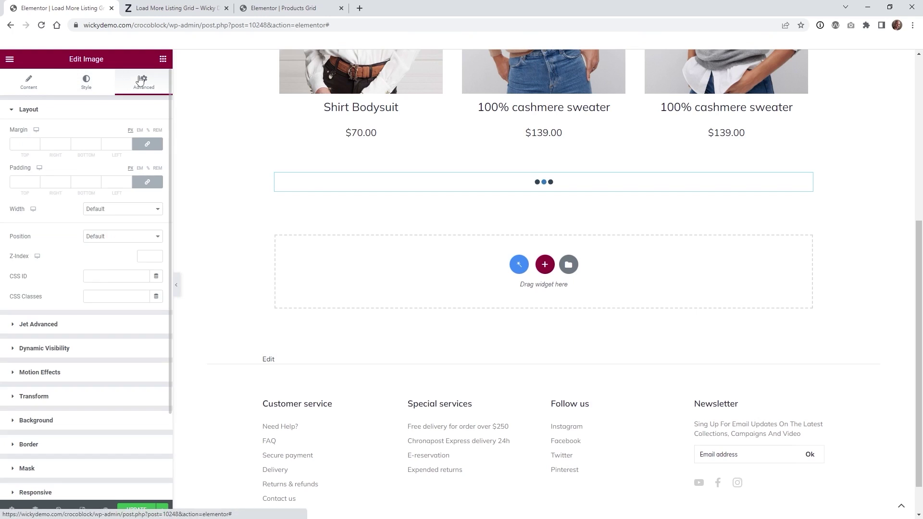
click(106, 275)
text(load_more)
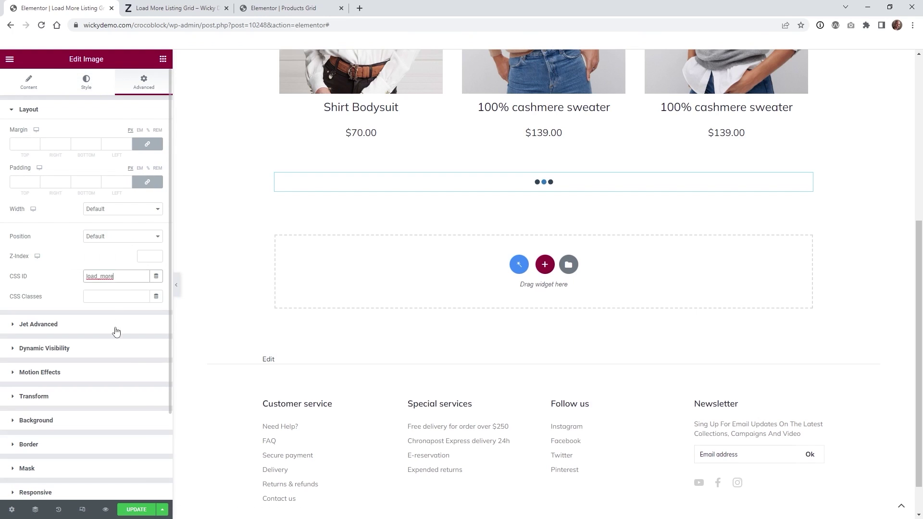
click(130, 511)
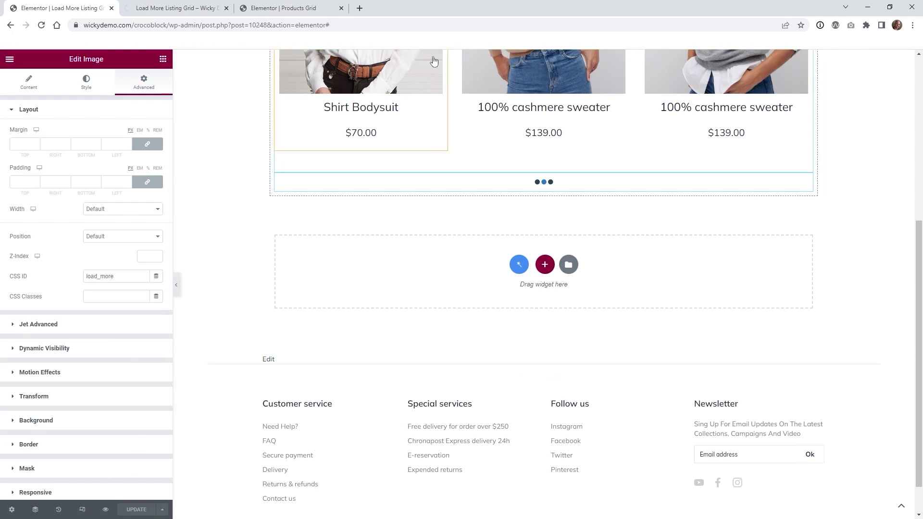
Test the three-dot image on the page preview by loading more products with it, and return to the editor
click(187, 5)
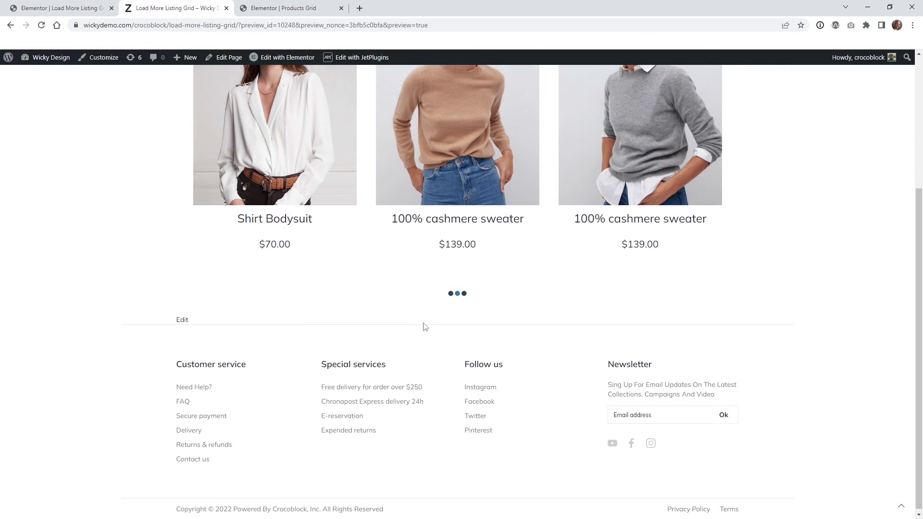
click(461, 299)
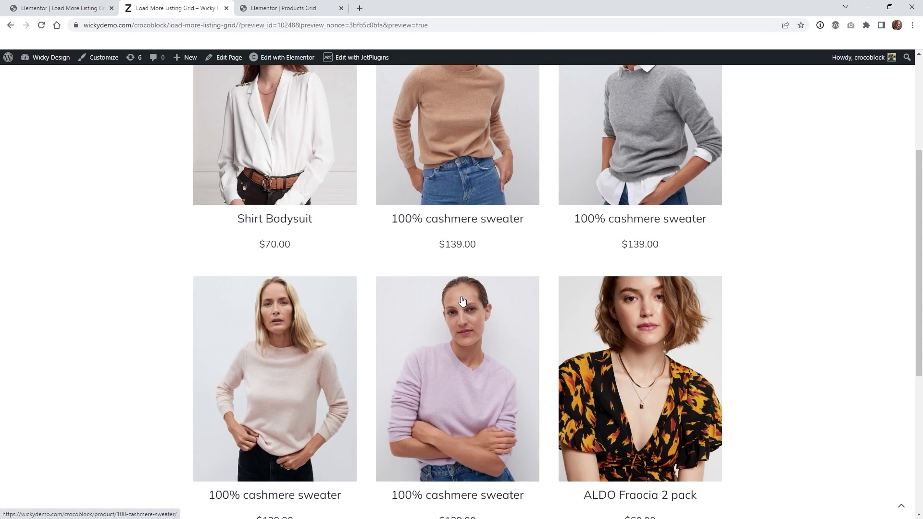
scroll(464, 308, down, 5)
click(458, 329)
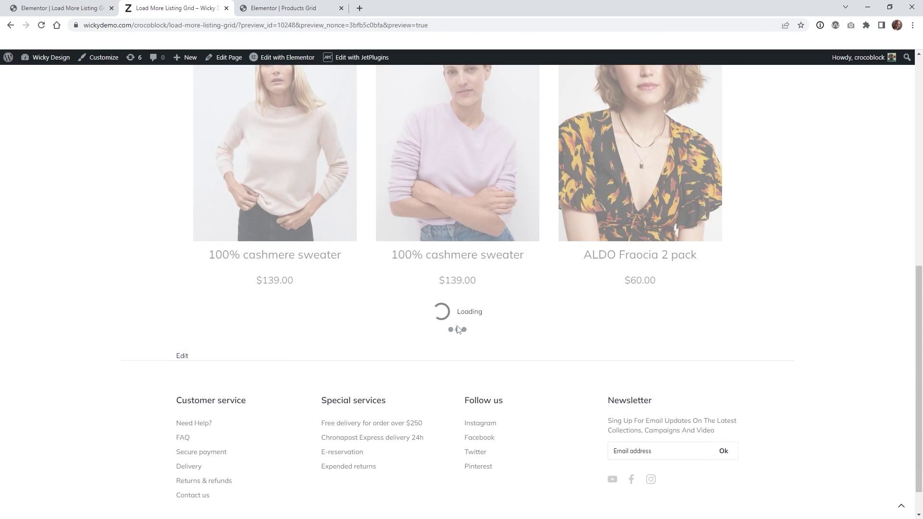
scroll(464, 317, down, 6)
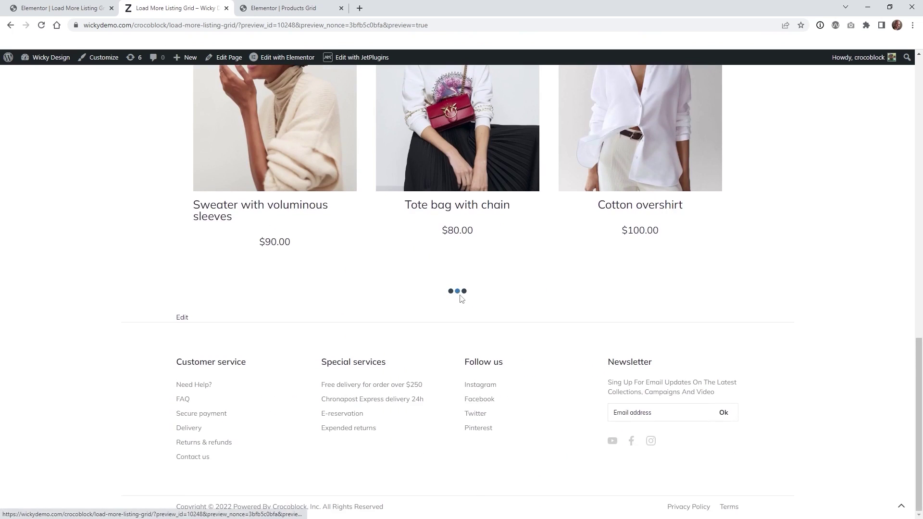
click(462, 298)
key(ctrl+Page_Up)
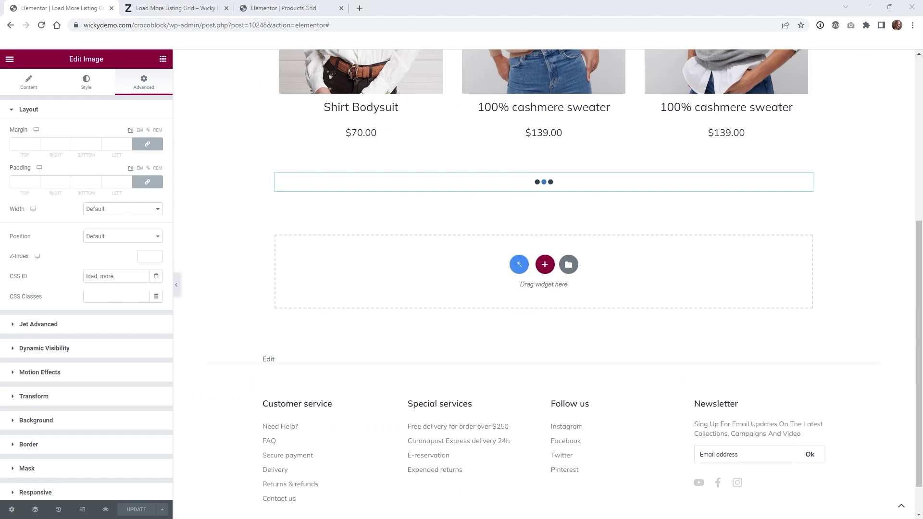